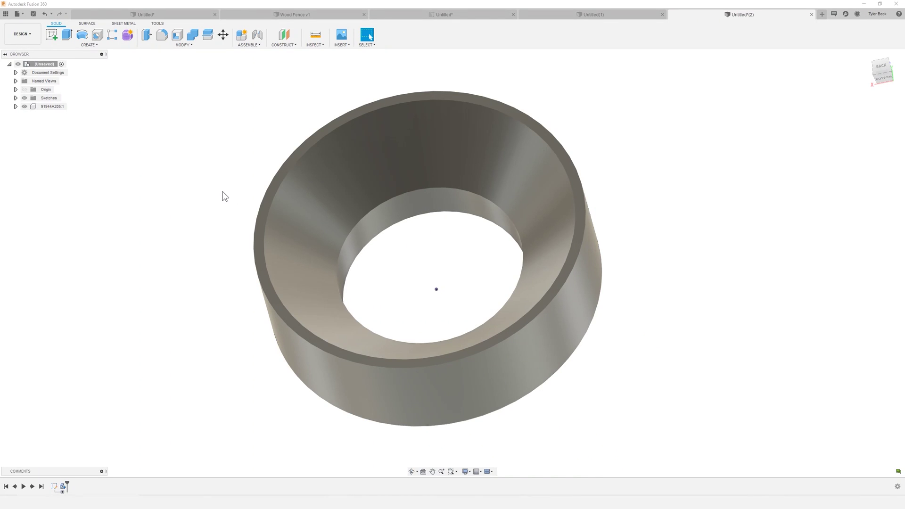
Orbit the existing washer model to view it from other angles
{"action": "middle_click_drag", "start_coordinate": [224, 196], "coordinate": [395, 208], "text": "shift"}
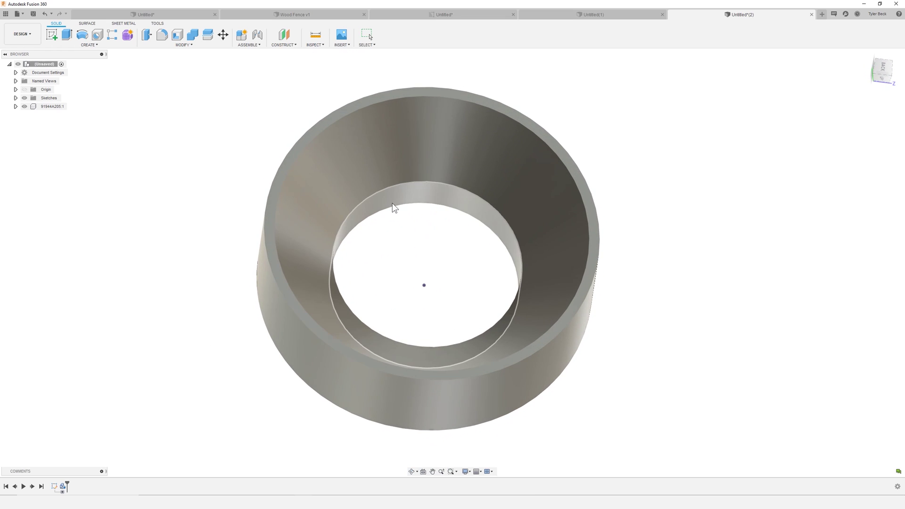
{"action": "key", "text": "Escape"}
{"action": "middle_click_drag", "start_coordinate": [219, 178], "coordinate": [198, 167], "text": "shift"}
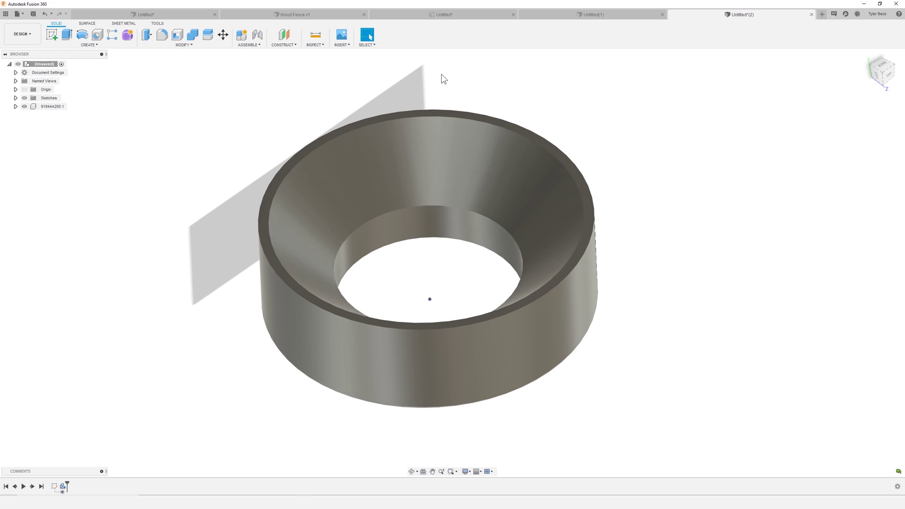
Look up part 91944A205 in the McMaster-Carr catalogue, then close the catalogue
{"action": "left_click", "coordinate": [343, 42]}
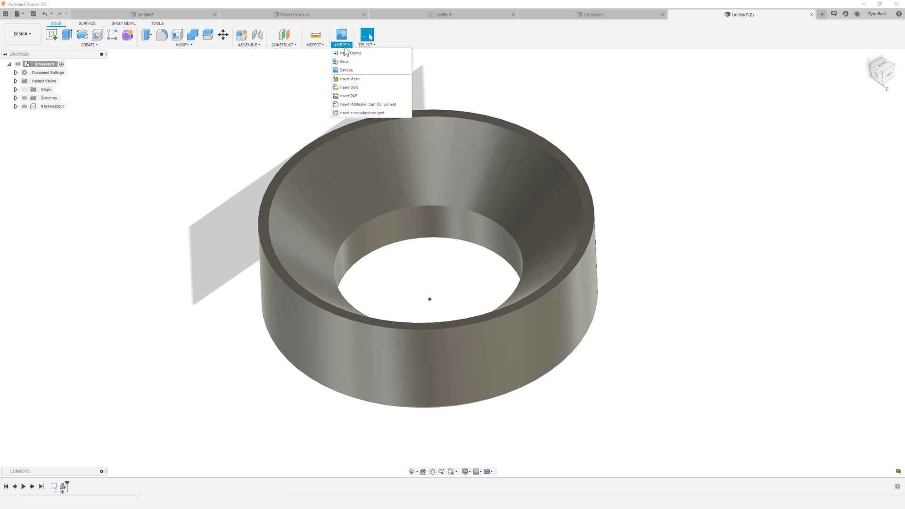
{"action": "left_click", "coordinate": [352, 104]}
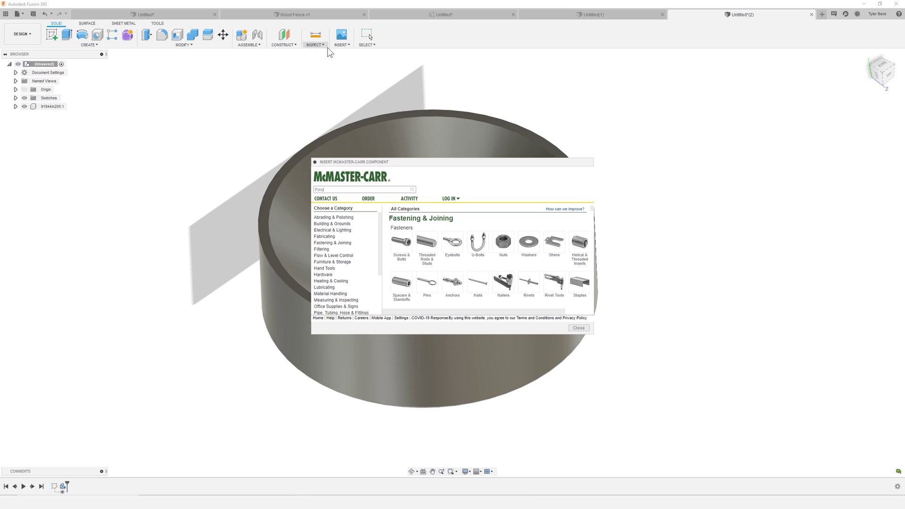
{"action": "left_click", "coordinate": [344, 53]}
{"action": "left_click", "coordinate": [342, 43]}
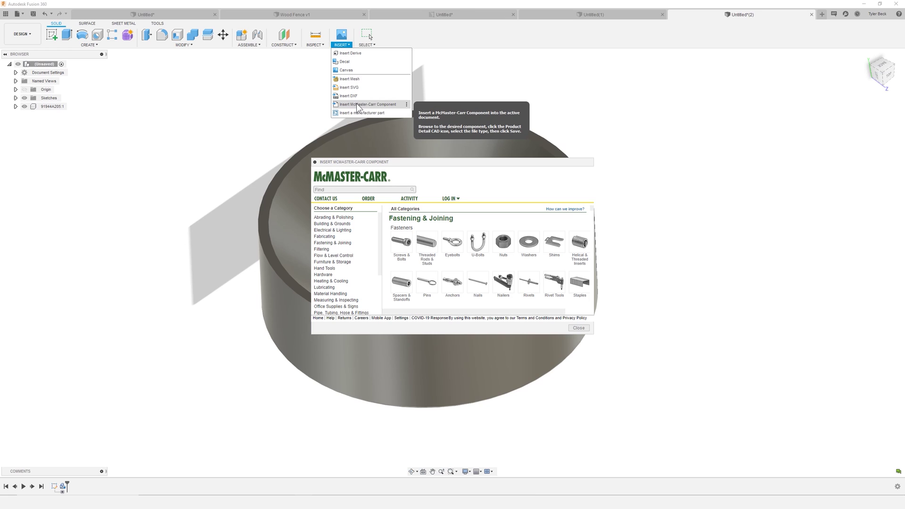
{"action": "left_click", "coordinate": [355, 190]}
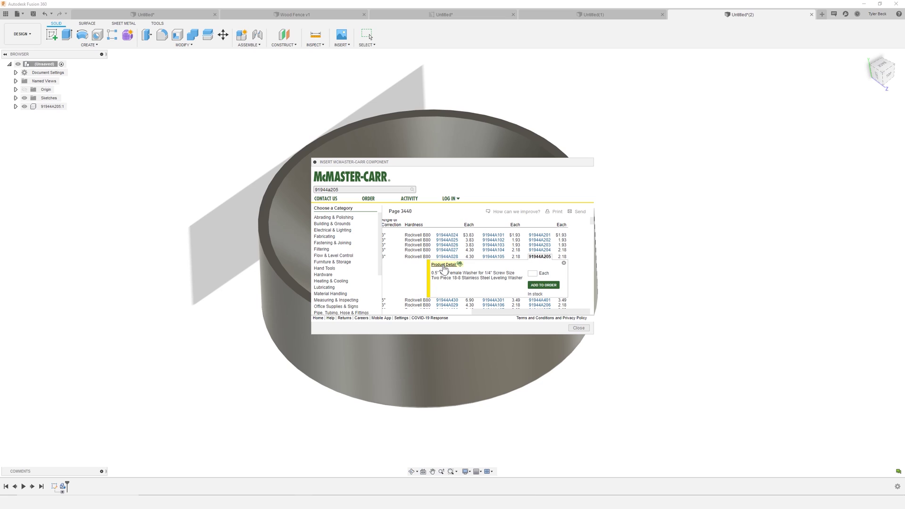
{"action": "left_click", "coordinate": [443, 266]}
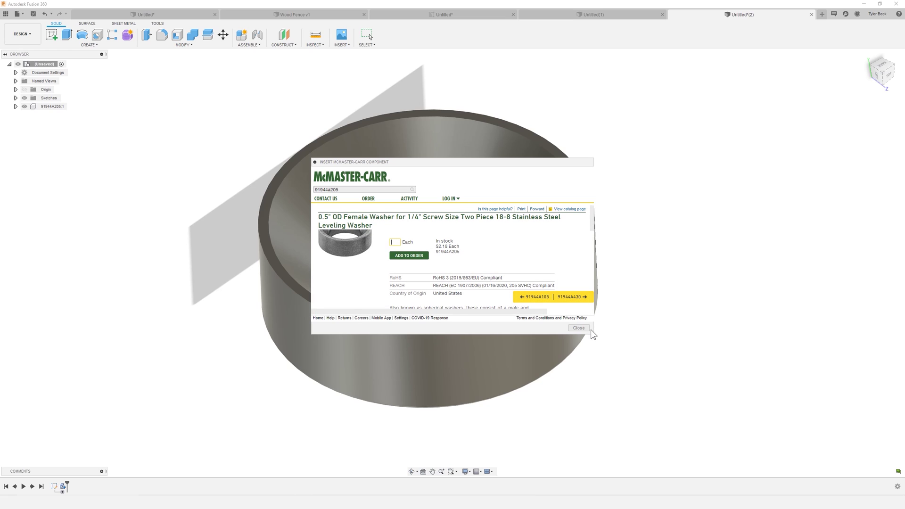
{"action": "left_click_drag", "start_coordinate": [592, 333], "coordinate": [735, 430]}
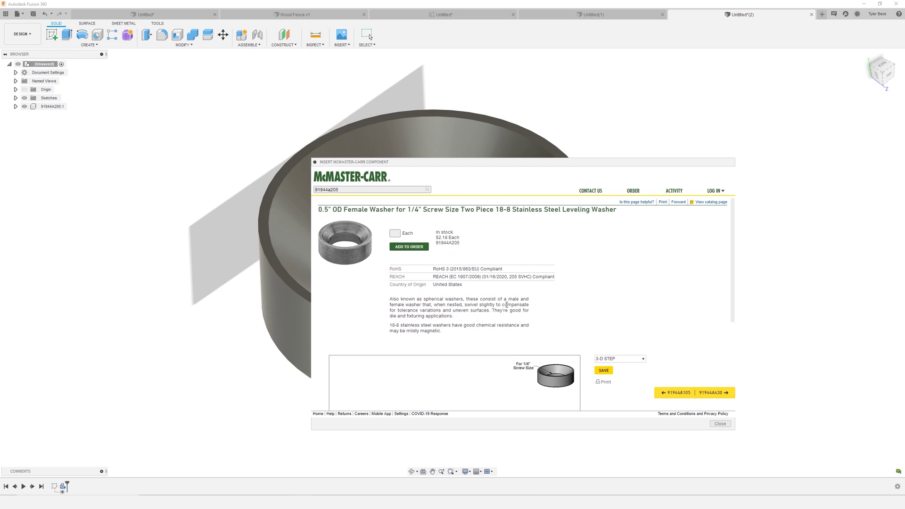
{"action": "scroll", "coordinate": [505, 307], "scroll_direction": "down", "scroll_amount": 3}
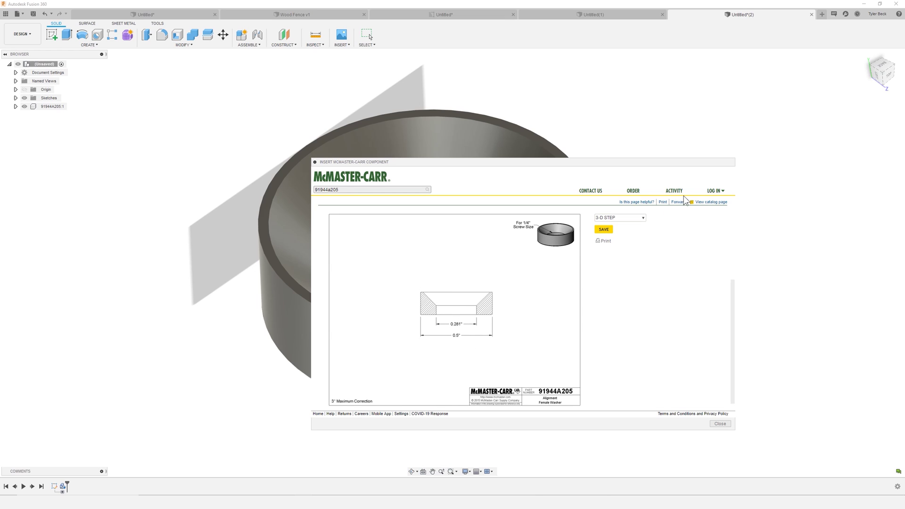
{"action": "left_click", "coordinate": [721, 424]}
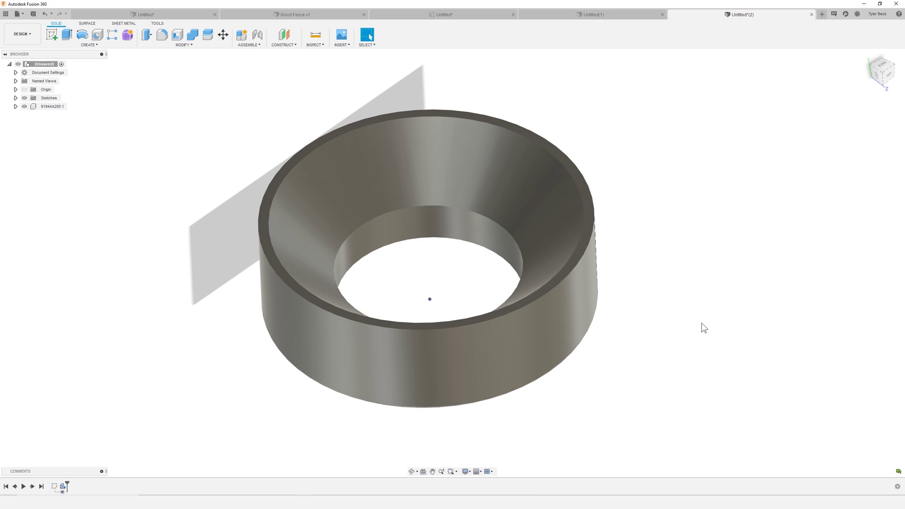
Create a new empty design and start a new sketch
{"action": "left_click", "coordinate": [17, 14]}
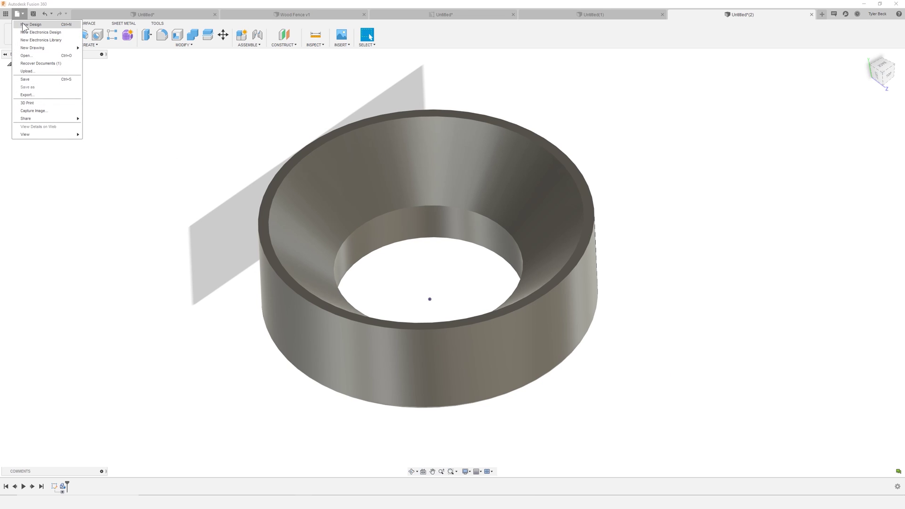
{"action": "left_click", "coordinate": [822, 14]}
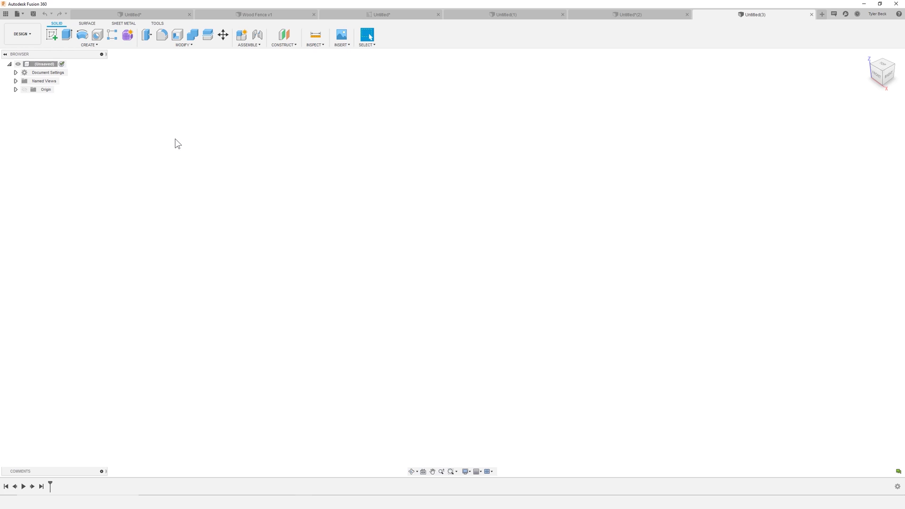
{"action": "left_click", "coordinate": [51, 36]}
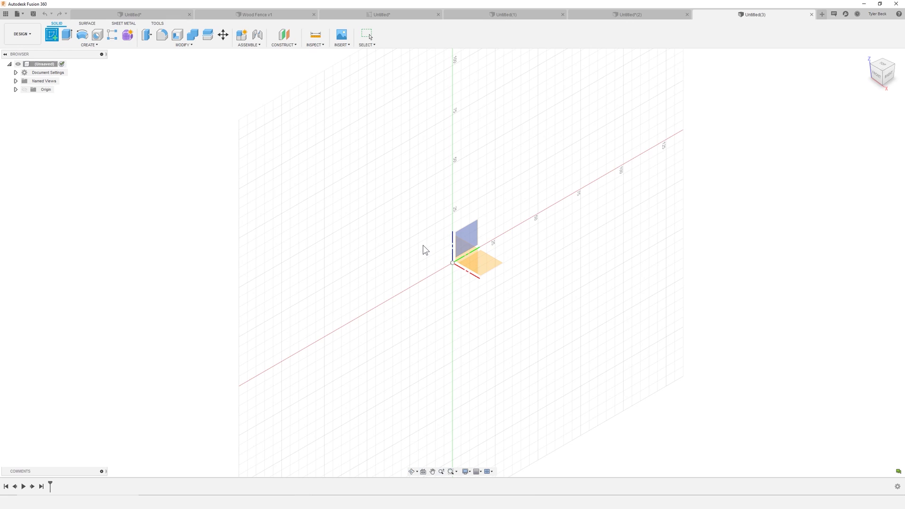
Sketch on the front plane a closed four-line rectangle right of the origin
{"action": "left_click", "coordinate": [465, 258]}
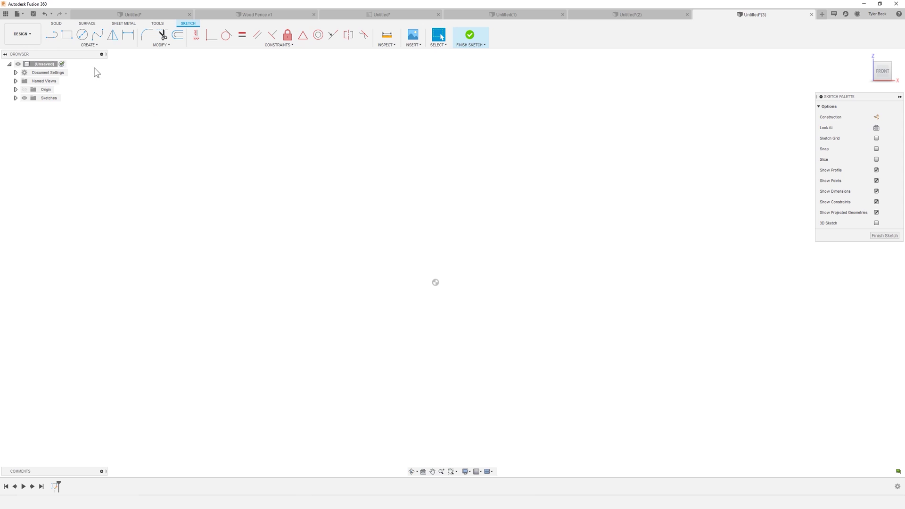
{"action": "left_click", "coordinate": [52, 38]}
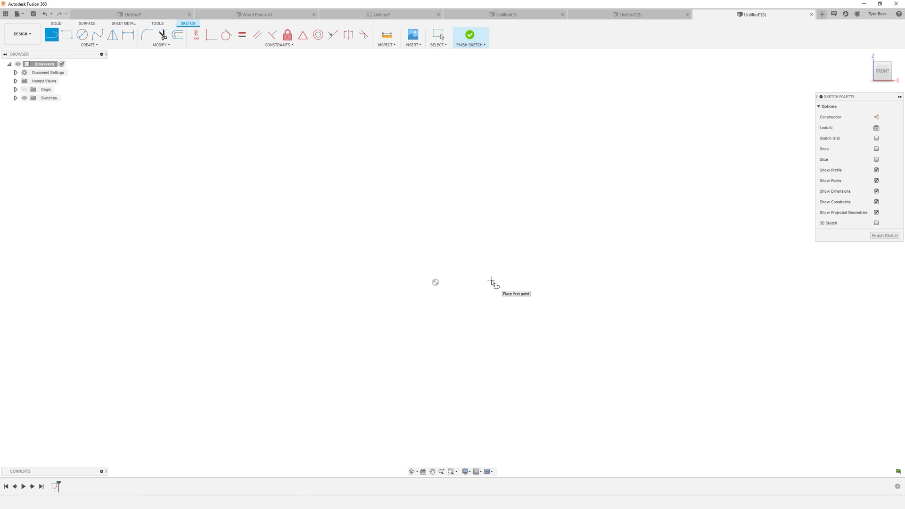
{"action": "left_click", "coordinate": [493, 253]}
{"action": "left_click", "coordinate": [492, 282]}
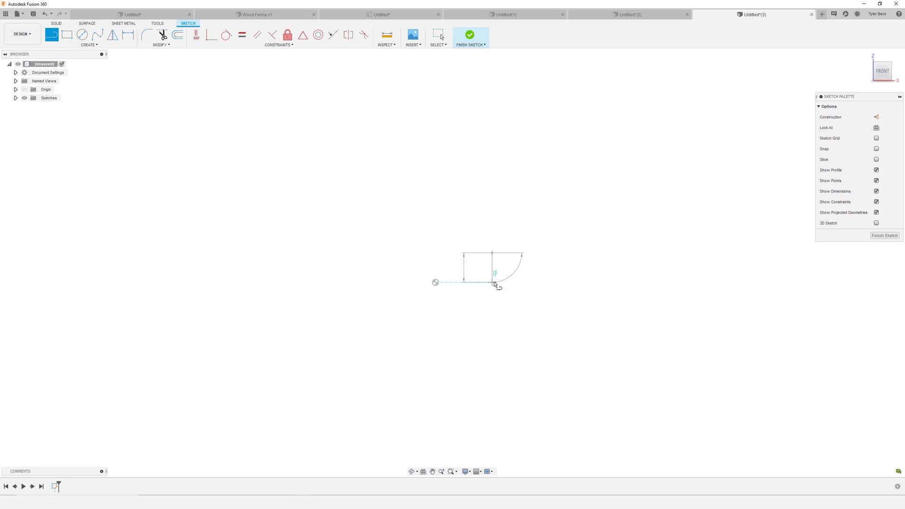
{"action": "left_click", "coordinate": [553, 282]}
{"action": "left_click", "coordinate": [554, 251]}
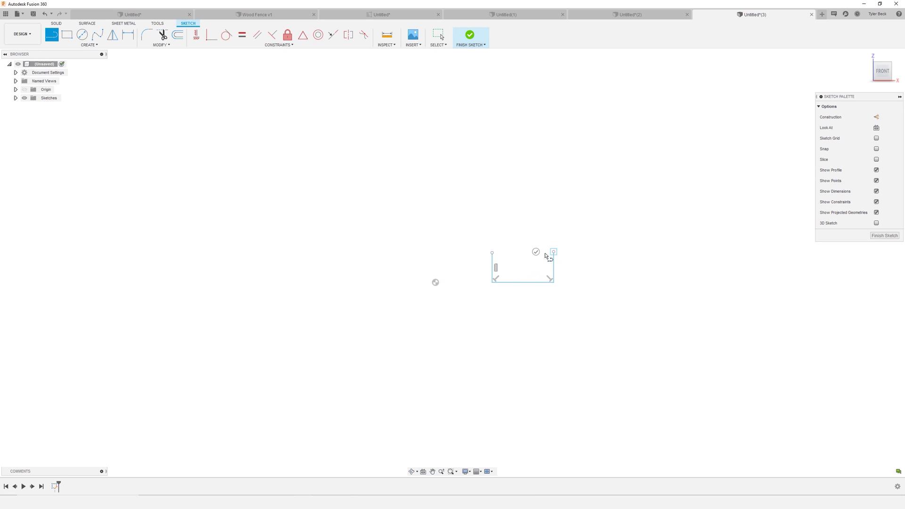
{"action": "left_click", "coordinate": [492, 253]}
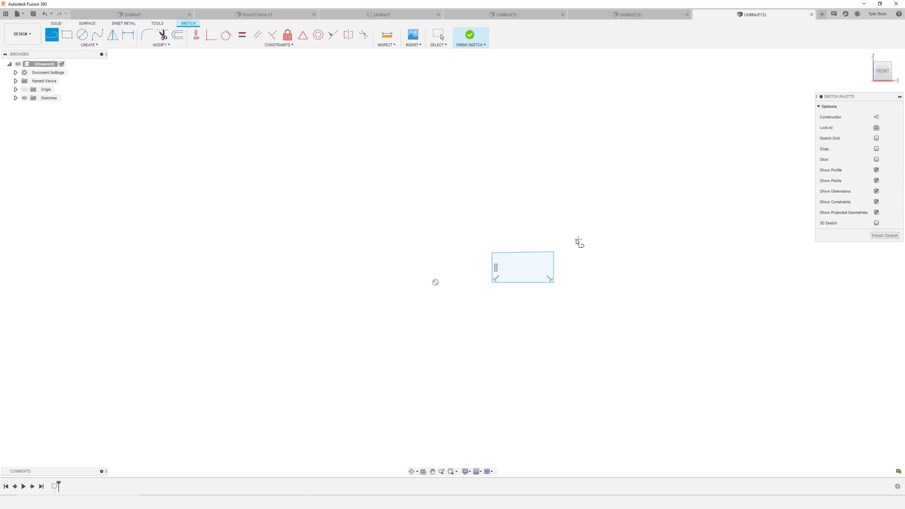
{"action": "key", "text": "Escape"}
{"action": "scroll", "coordinate": [573, 300], "scroll_direction": "up", "scroll_amount": 3}
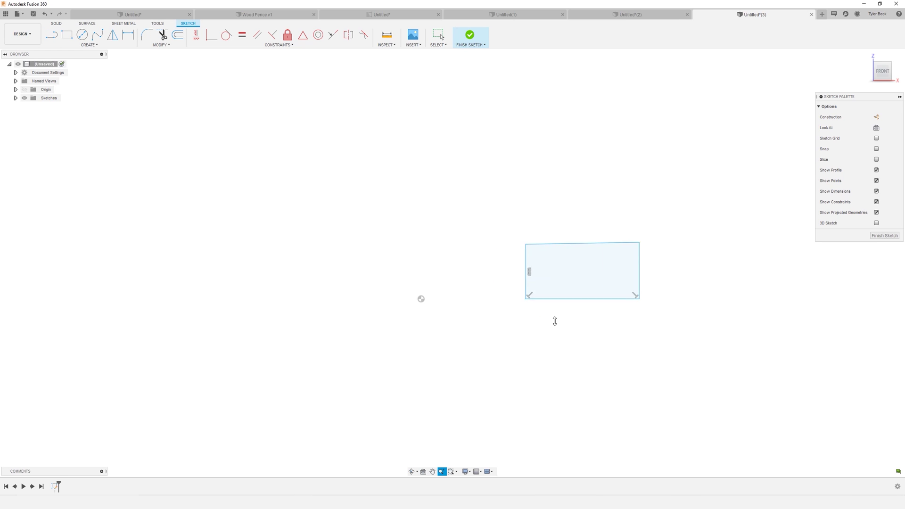
{"action": "scroll", "coordinate": [599, 323], "scroll_direction": "down", "scroll_amount": 3}
{"action": "mouse_move", "coordinate": [603, 326]}
{"action": "middle_mouse_down", "text": "shift"}
{"action": "mouse_move", "coordinate": [647, 339]}
{"action": "mouse_move", "coordinate": [634, 358]}
{"action": "middle_mouse_up", "text": "shift"}
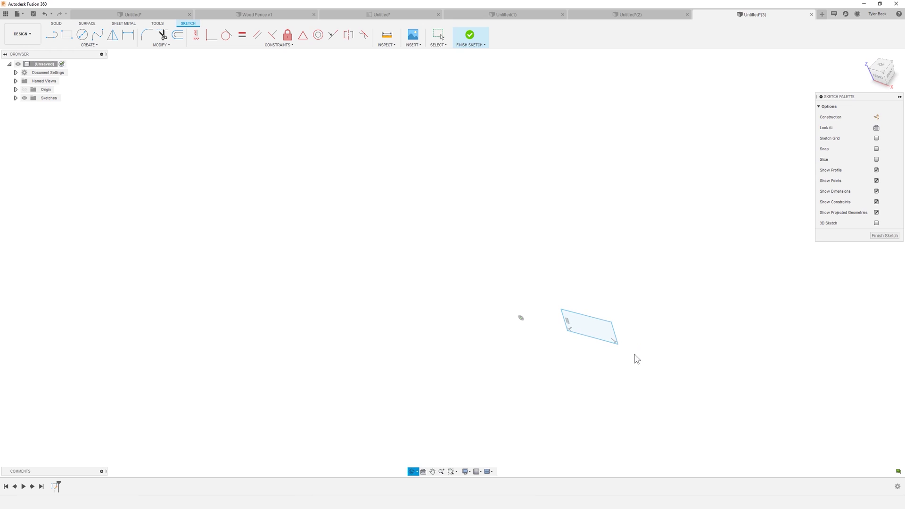
{"action": "key", "text": "e"}
{"action": "left_click", "coordinate": [588, 334]}
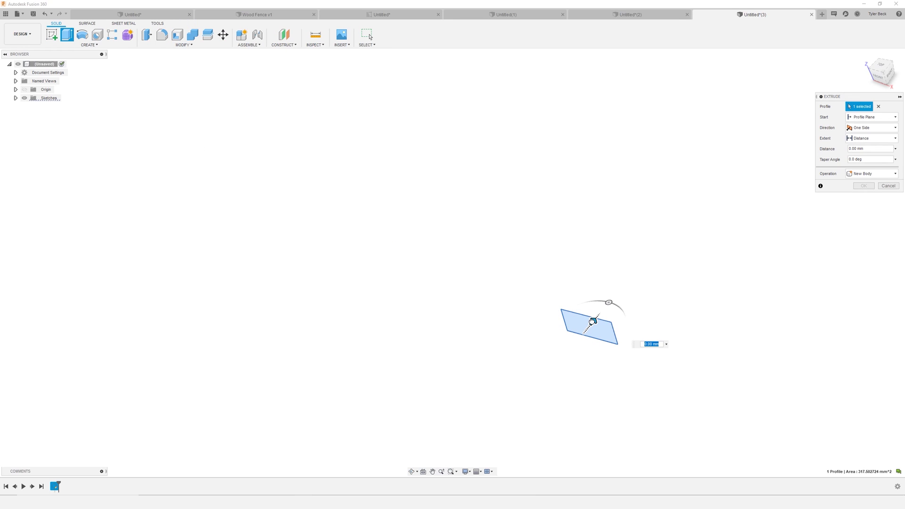
{"action": "left_click_drag", "start_coordinate": [593, 322], "coordinate": [677, 226]}
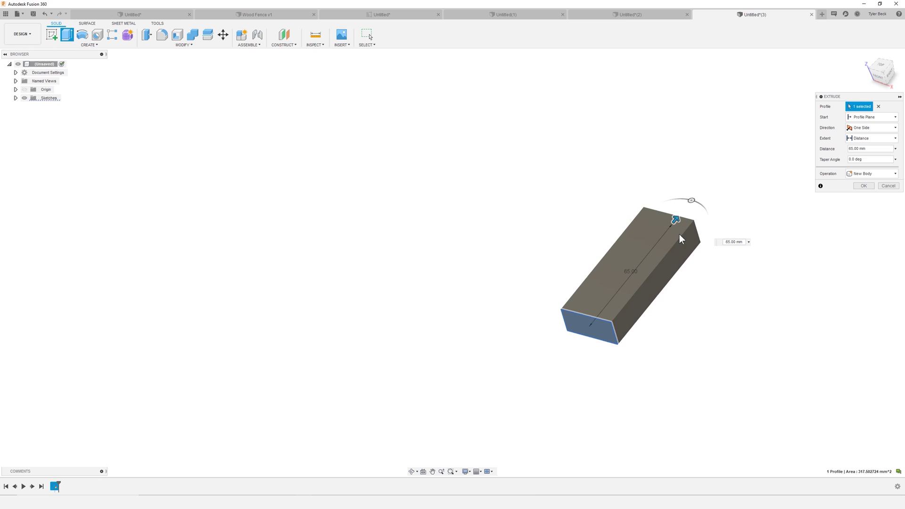
{"action": "left_click", "coordinate": [888, 186]}
{"action": "middle_click_drag", "start_coordinate": [495, 340], "coordinate": [506, 299], "text": "shift"}
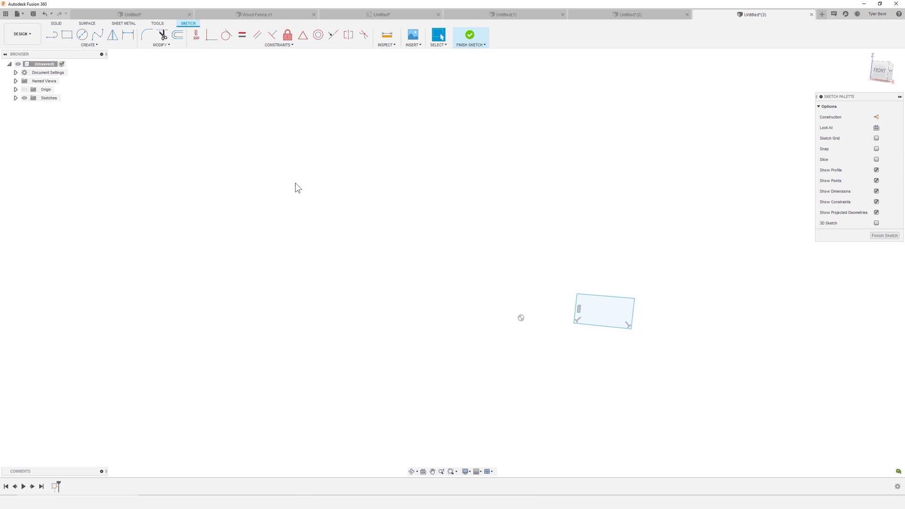
Finish the rectangle sketch and check the Create dropdown of solid features
{"action": "left_click", "coordinate": [470, 35]}
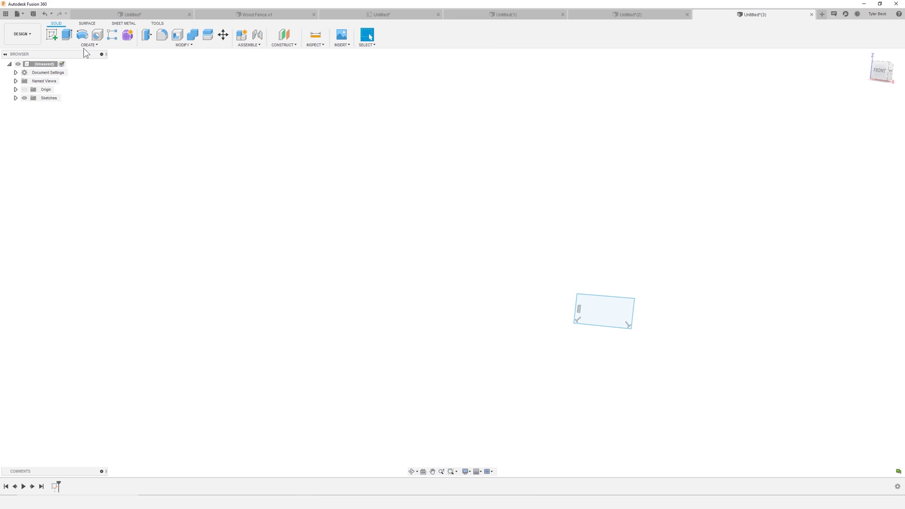
{"action": "left_click", "coordinate": [88, 44]}
{"action": "left_click", "coordinate": [126, 62]}
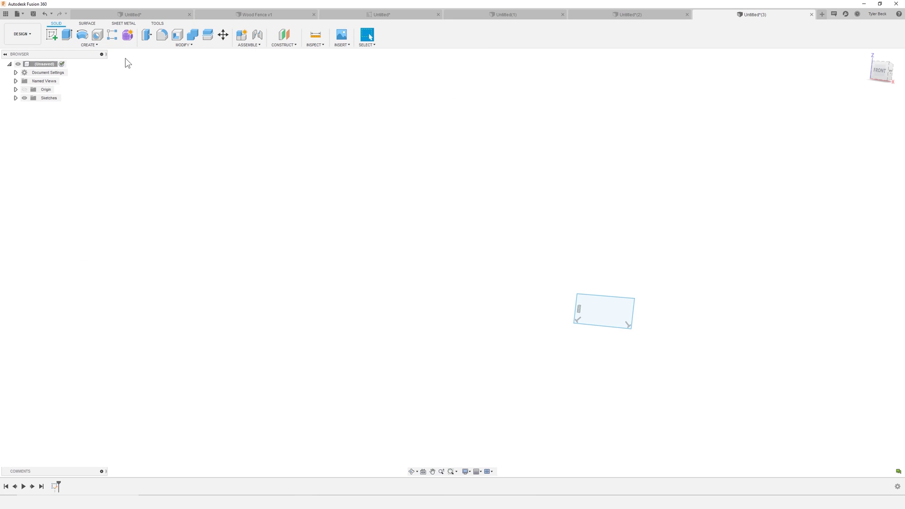
Revolve the rectangle 360° about its left edge into a solid disc, then inspect it
{"action": "left_click", "coordinate": [82, 36]}
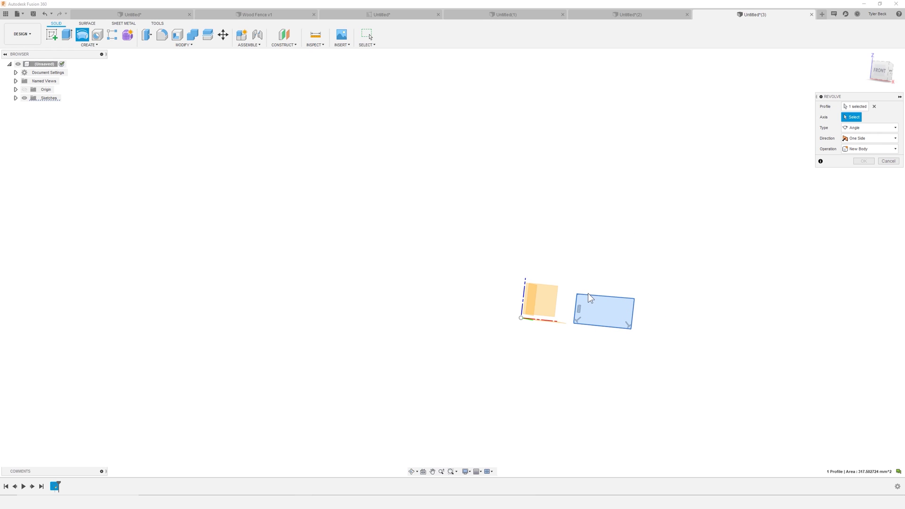
{"action": "left_click", "coordinate": [576, 304]}
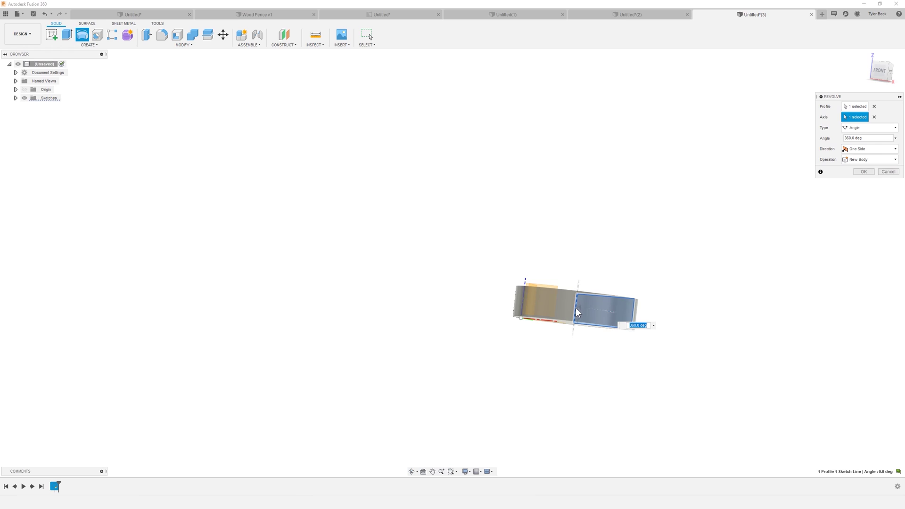
{"action": "mouse_move", "coordinate": [576, 308]}
{"action": "middle_mouse_down", "text": "shift"}
{"action": "mouse_move", "coordinate": [562, 317]}
{"action": "mouse_move", "coordinate": [565, 302]}
{"action": "mouse_move", "coordinate": [570, 323]}
{"action": "middle_mouse_up", "text": "shift"}
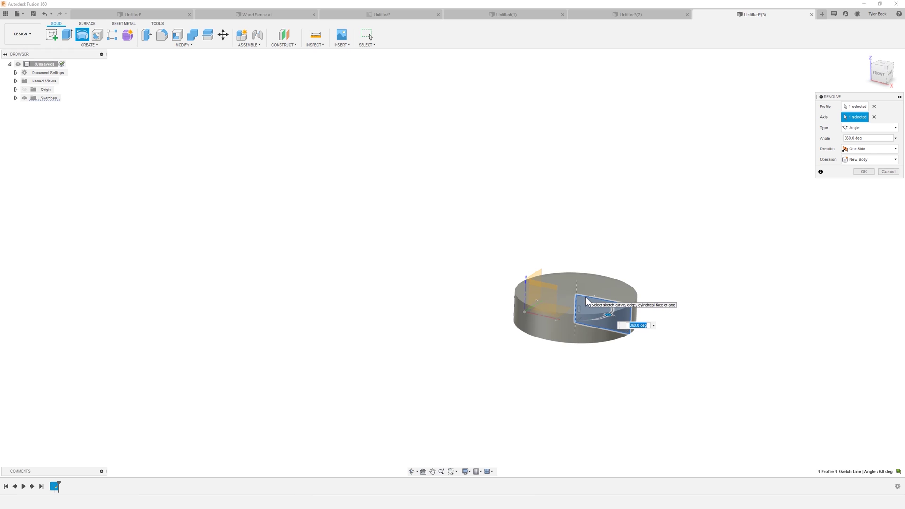
{"action": "left_click", "coordinate": [865, 171]}
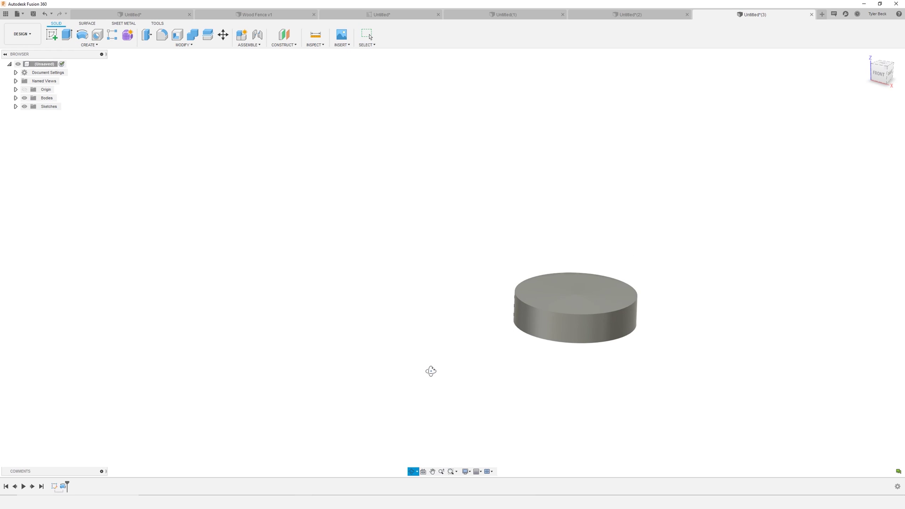
{"action": "middle_click_drag", "start_coordinate": [431, 370], "coordinate": [698, 264], "text": "shift"}
{"action": "key", "text": "Escape"}
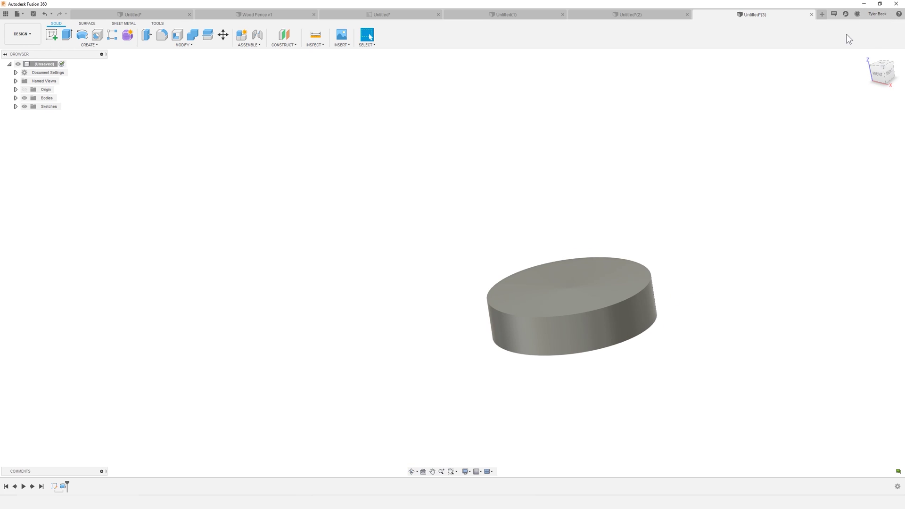
Set the Pan, Zoom, Orbit shortcuts preference to Fusion
{"action": "key", "text": "ctrl+comma"}
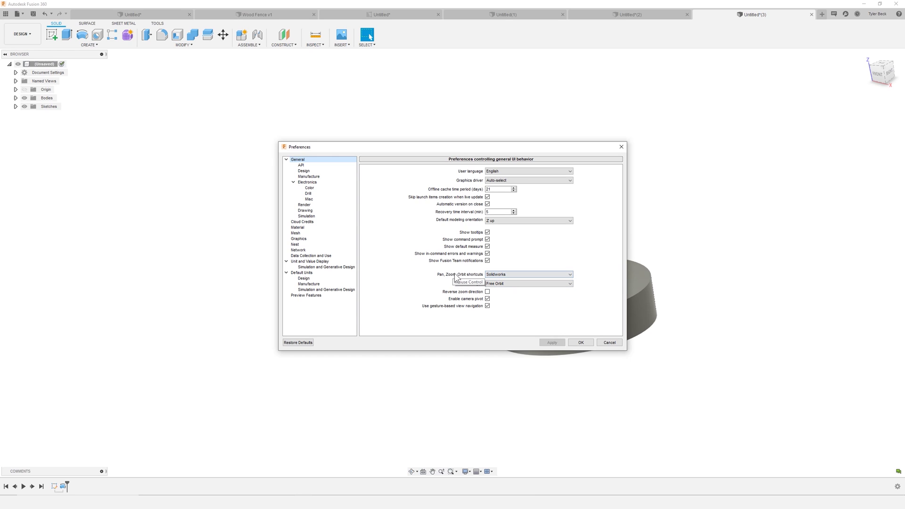
{"action": "left_click", "coordinate": [501, 276]}
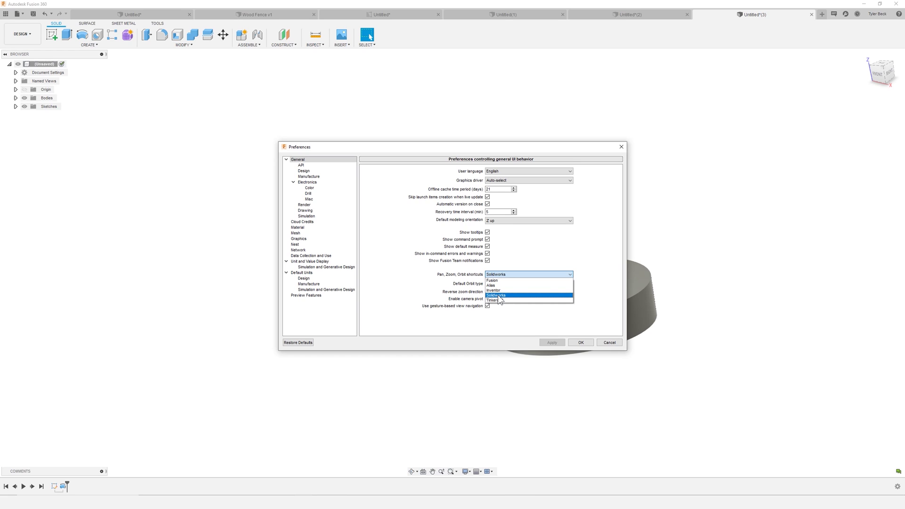
{"action": "left_click", "coordinate": [492, 281]}
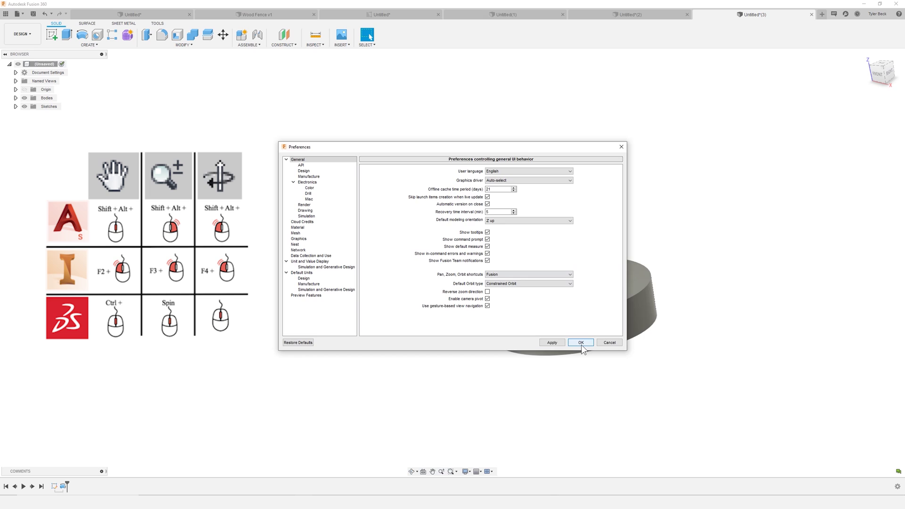
Apply the preferences, then orbit and pan to centre the cylinder side-on
{"action": "left_click", "coordinate": [581, 343]}
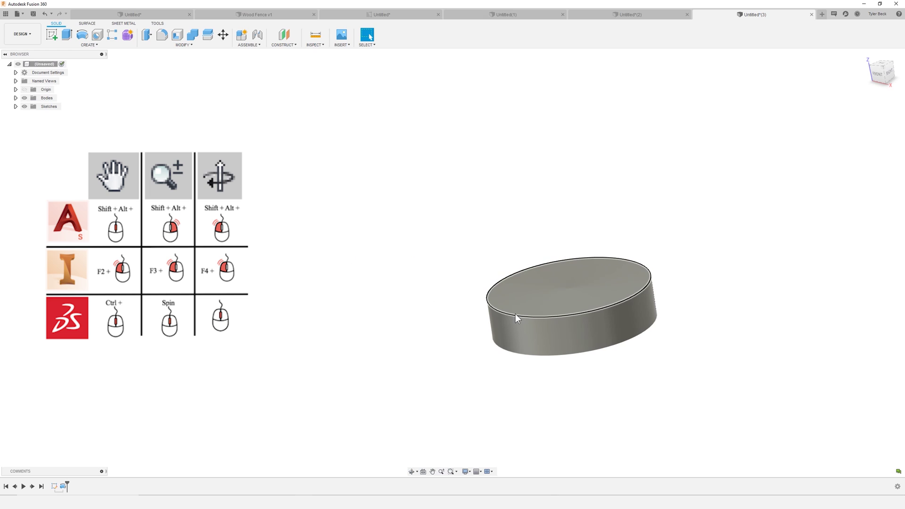
{"action": "scroll", "coordinate": [565, 330], "scroll_direction": "up", "scroll_amount": 3}
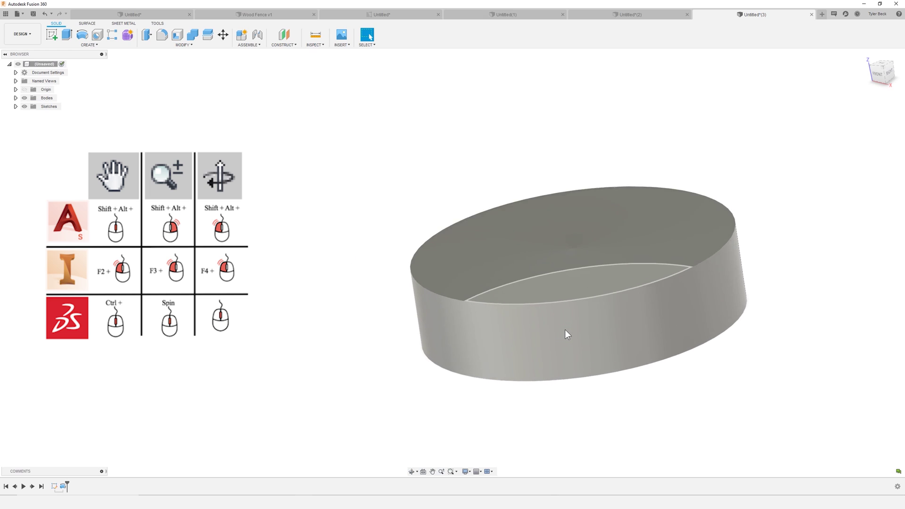
{"action": "scroll", "coordinate": [565, 330], "scroll_direction": "down", "scroll_amount": 3}
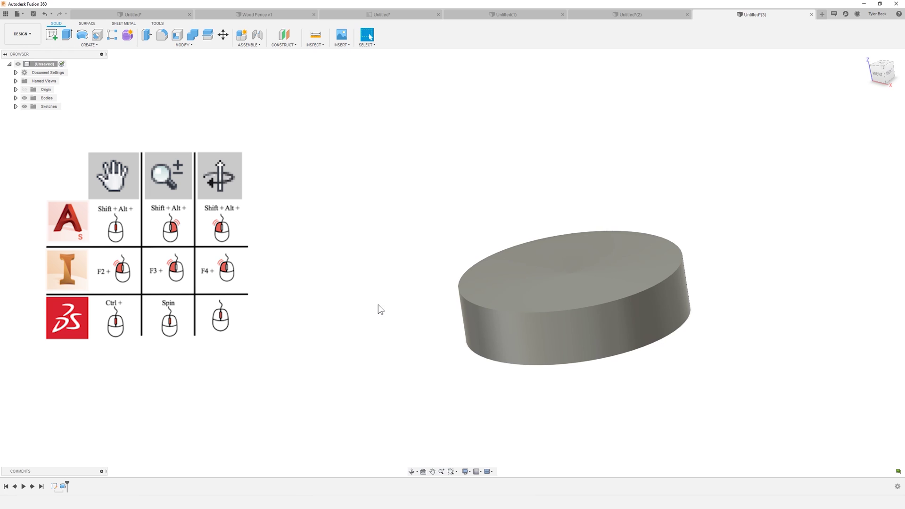
{"action": "middle_click_drag", "start_coordinate": [380, 310], "coordinate": [778, 117], "text": "shift"}
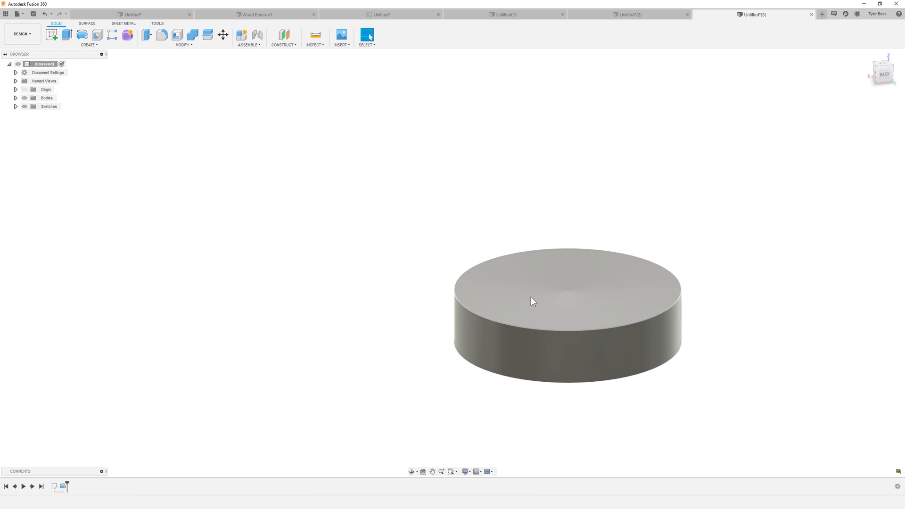
{"action": "middle_click_drag", "start_coordinate": [600, 317], "coordinate": [463, 268]}
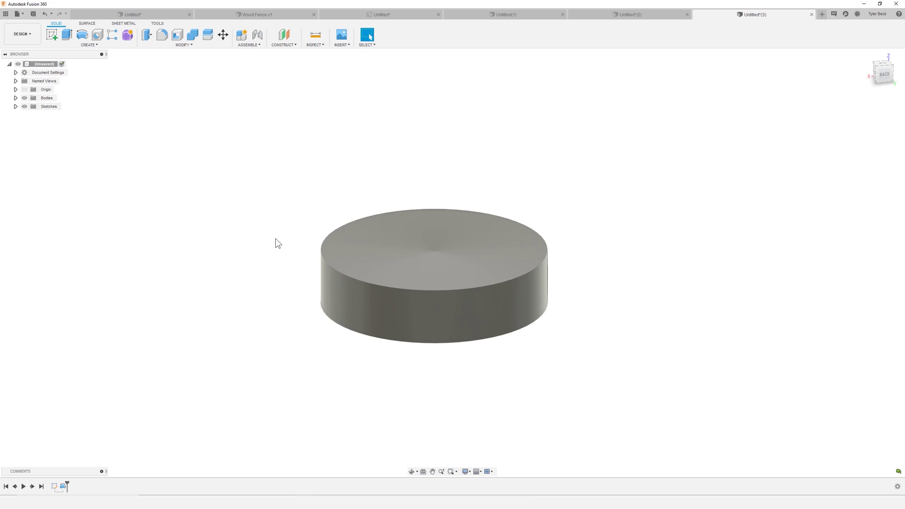
Reopen Sketch1 for editing from its timeline context menu
{"action": "left_click", "coordinate": [54, 486]}
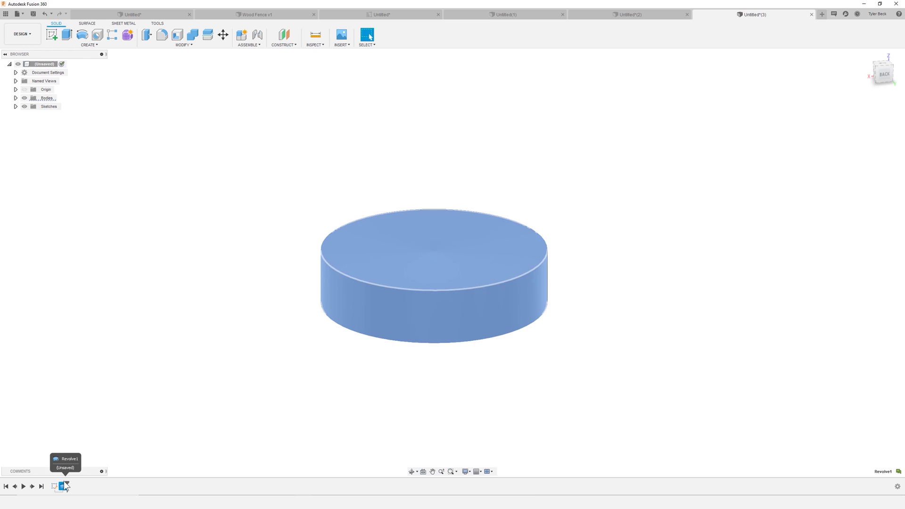
{"action": "left_click", "coordinate": [87, 433]}
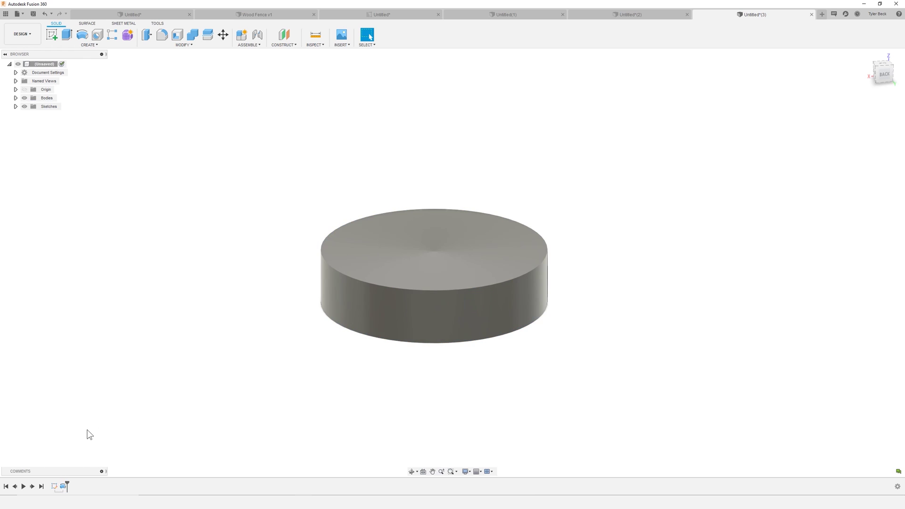
{"action": "right_click", "coordinate": [54, 488]}
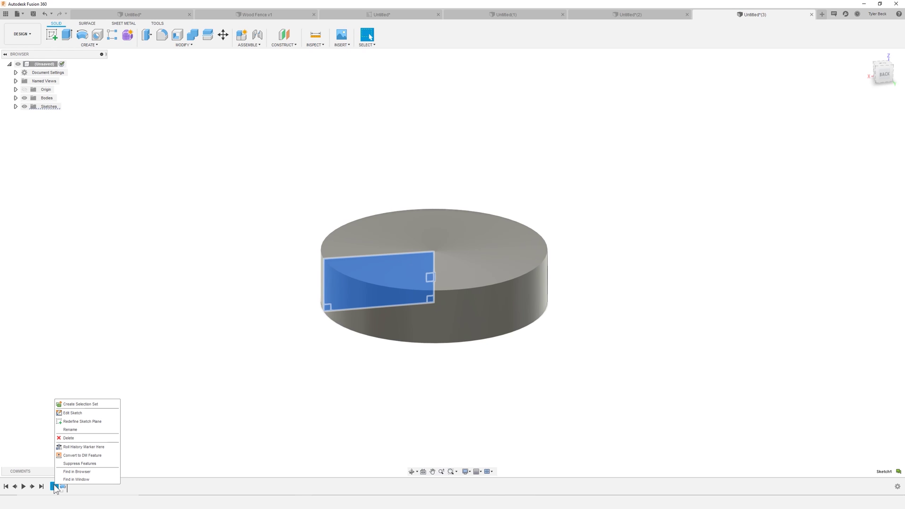
{"action": "left_click", "coordinate": [156, 450]}
{"action": "left_click", "coordinate": [63, 487]}
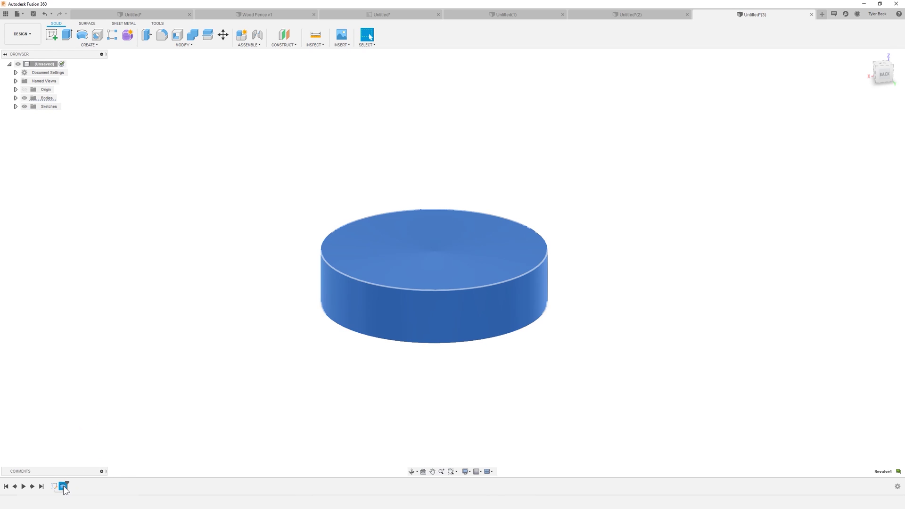
{"action": "right_click", "coordinate": [64, 487]}
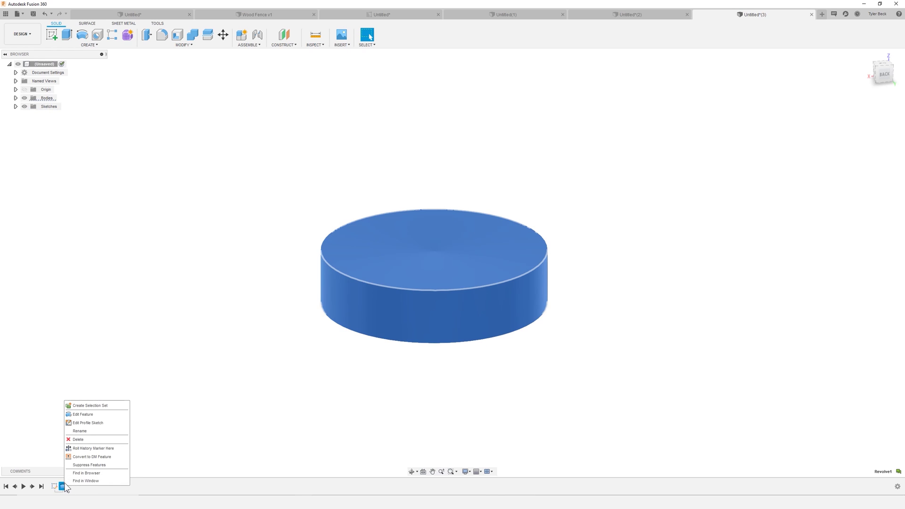
{"action": "left_click", "coordinate": [160, 418]}
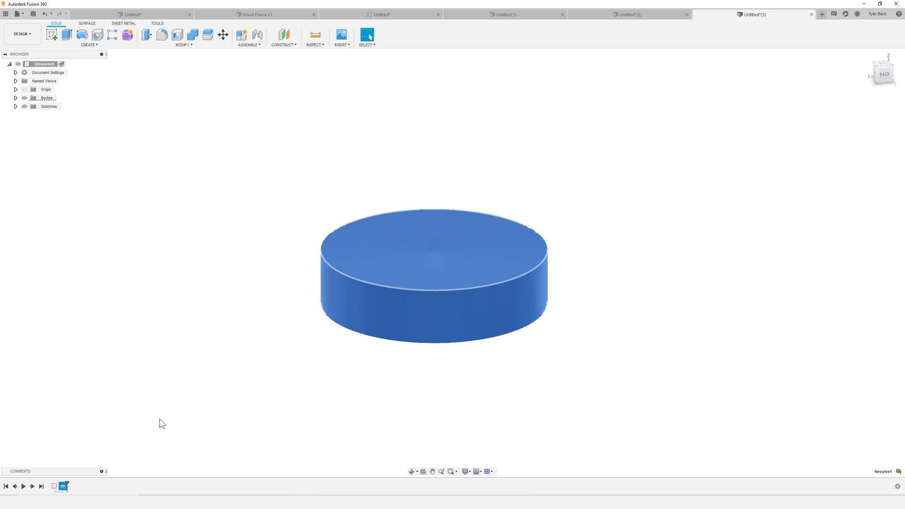
{"action": "right_click", "coordinate": [54, 487]}
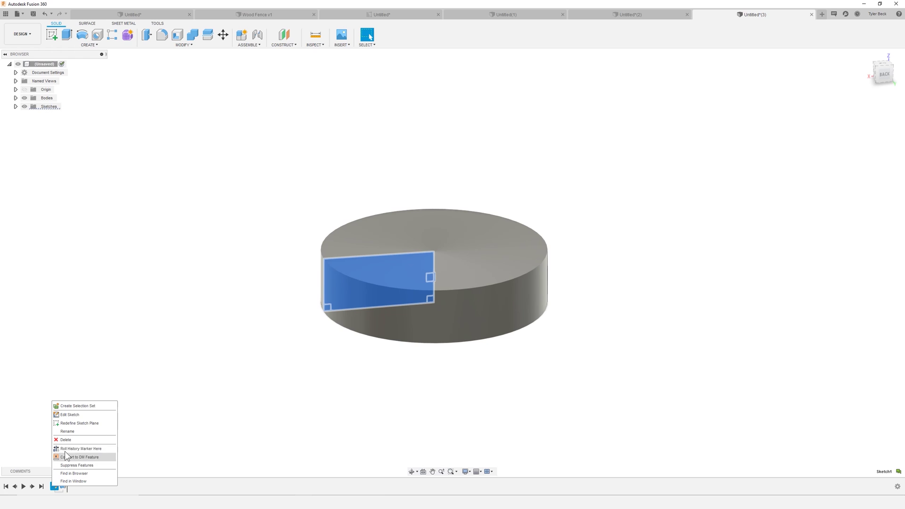
{"action": "left_click", "coordinate": [70, 415]}
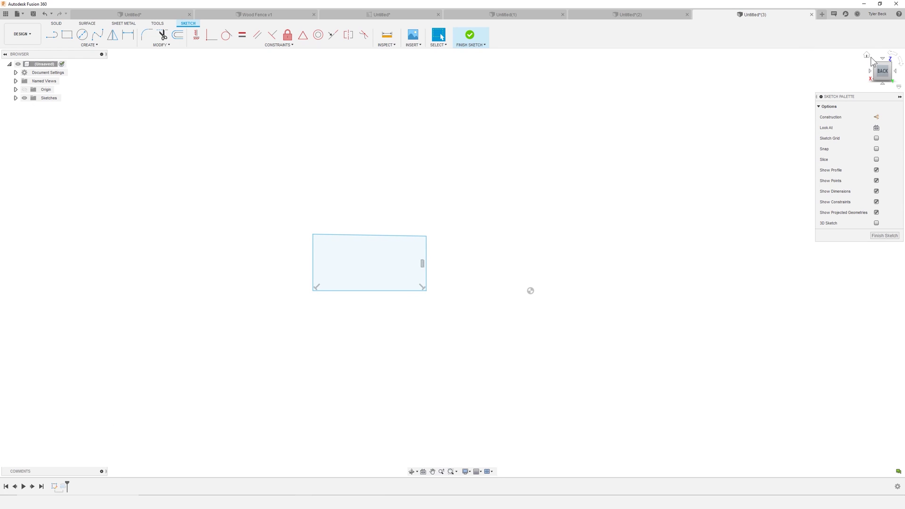
Draw a vertical line rising from the sketch origin
{"action": "left_click", "coordinate": [869, 56]}
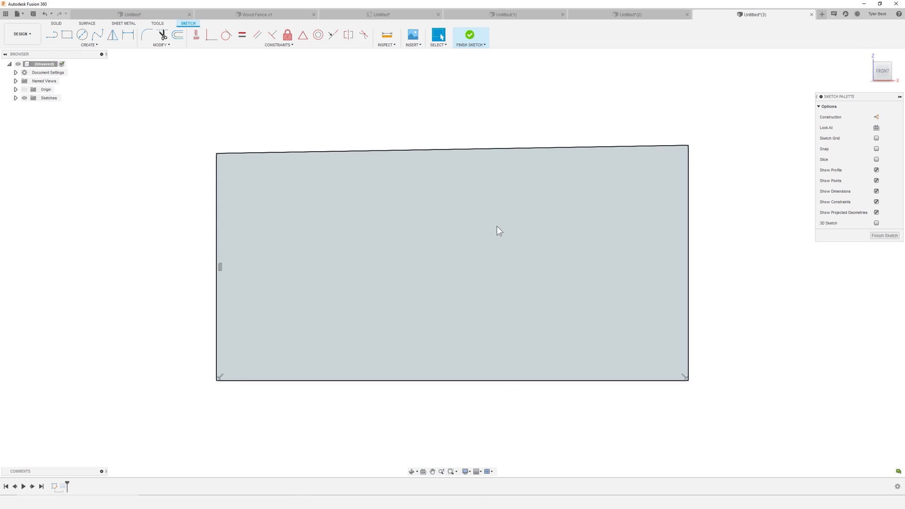
{"action": "scroll", "coordinate": [428, 283], "scroll_direction": "down", "scroll_amount": 6}
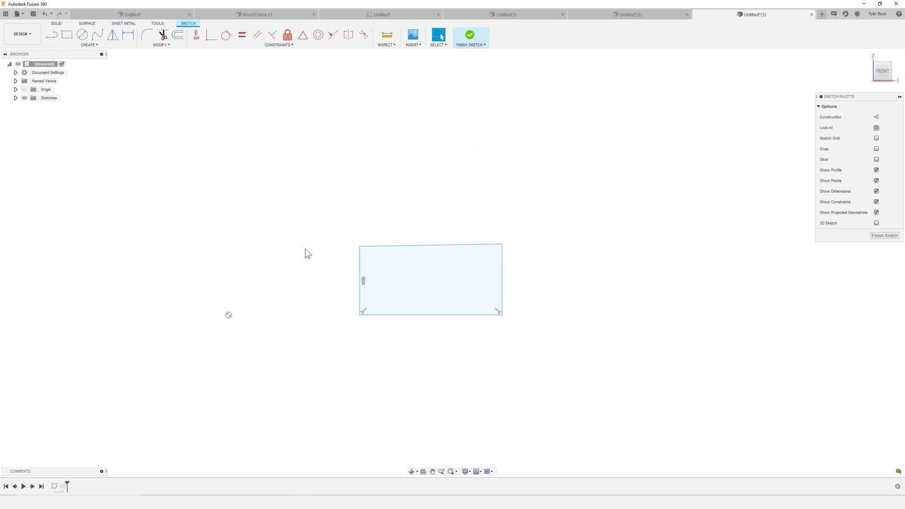
{"action": "left_click", "coordinate": [51, 34]}
{"action": "left_click", "coordinate": [229, 315]}
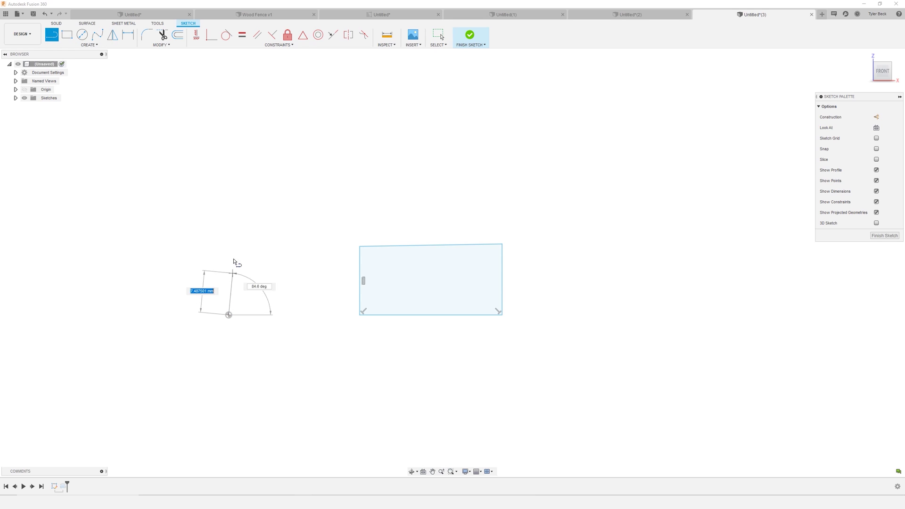
{"action": "left_click", "coordinate": [229, 196]}
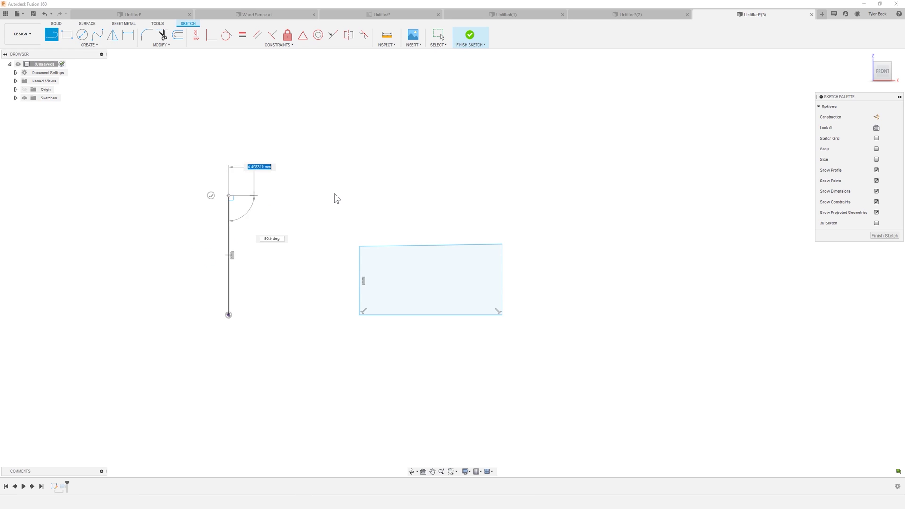
{"action": "key", "text": "Escape"}
Make the vertical line construction geometry and finish the sketch
{"action": "left_click", "coordinate": [230, 244]}
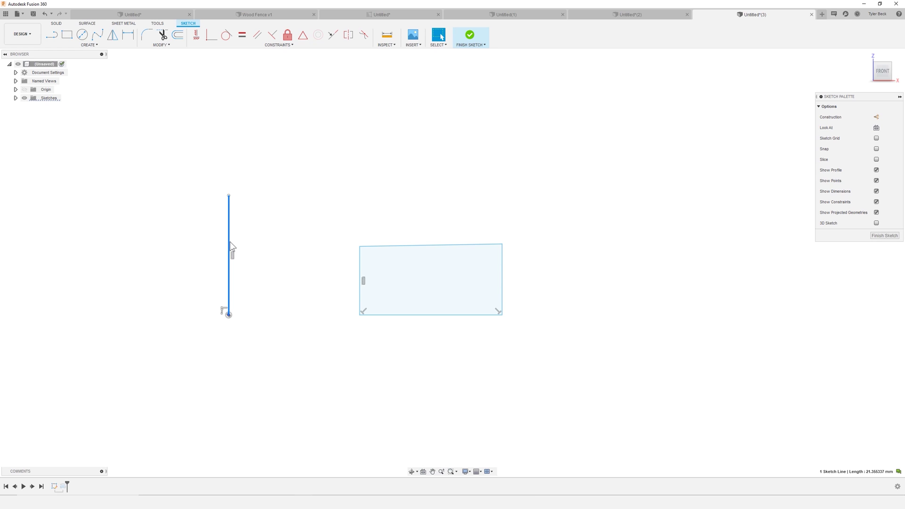
{"action": "right_click", "coordinate": [231, 246]}
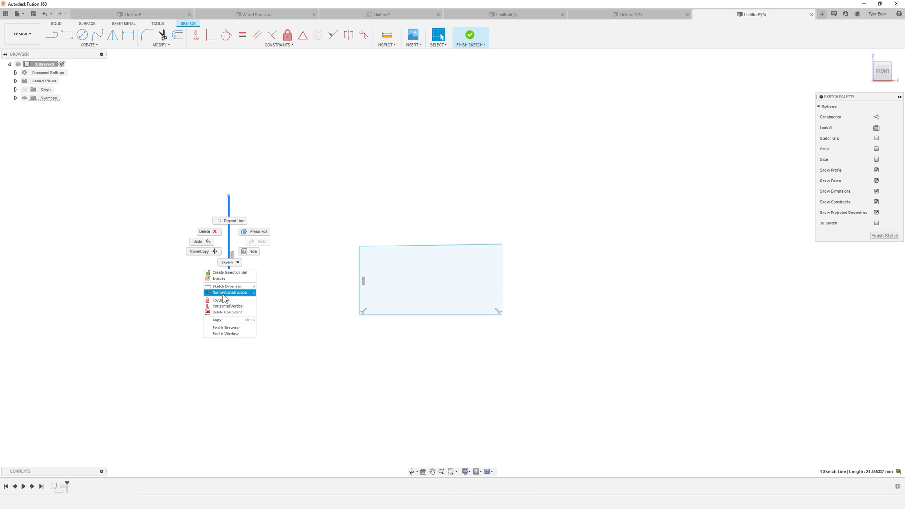
{"action": "left_click", "coordinate": [224, 293]}
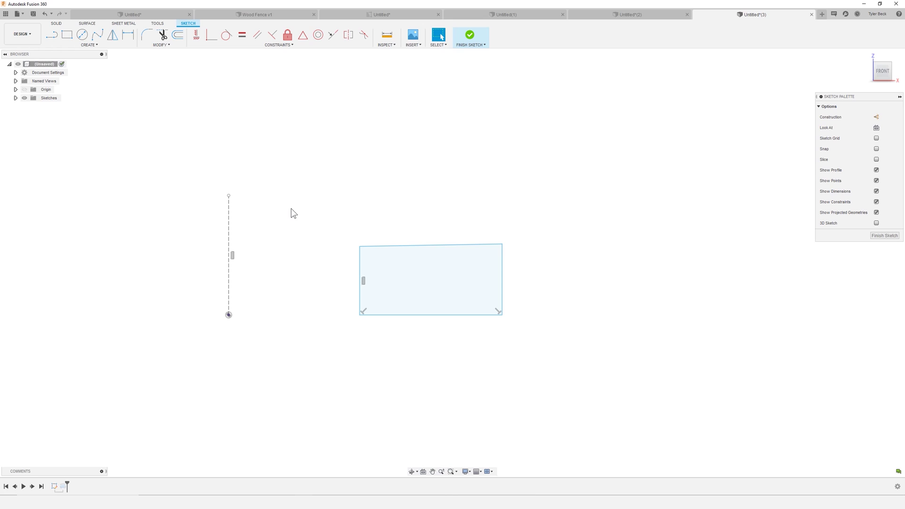
{"action": "left_click", "coordinate": [462, 42]}
Edit Revolve1 to spin the rectangle about the dashed construction line, forming a holed ring
{"action": "right_click", "coordinate": [63, 487]}
{"action": "left_click", "coordinate": [77, 417]}
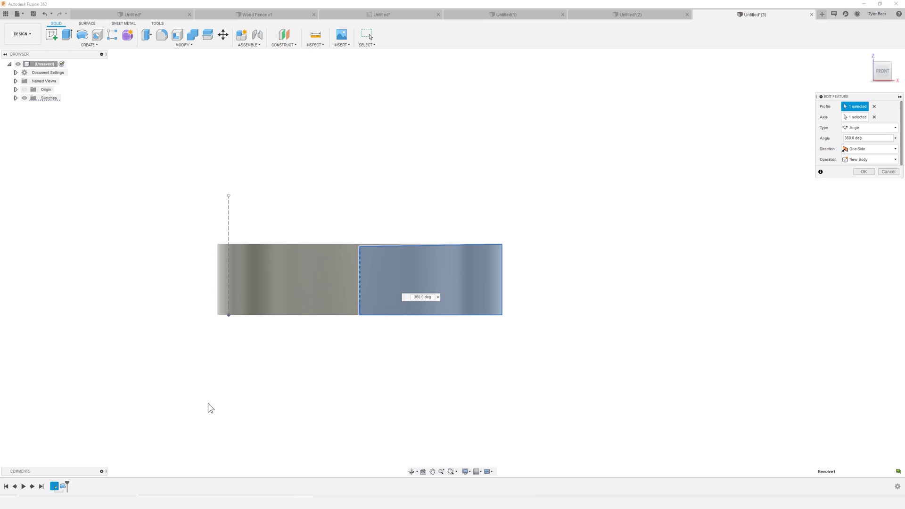
{"action": "left_click", "coordinate": [875, 118]}
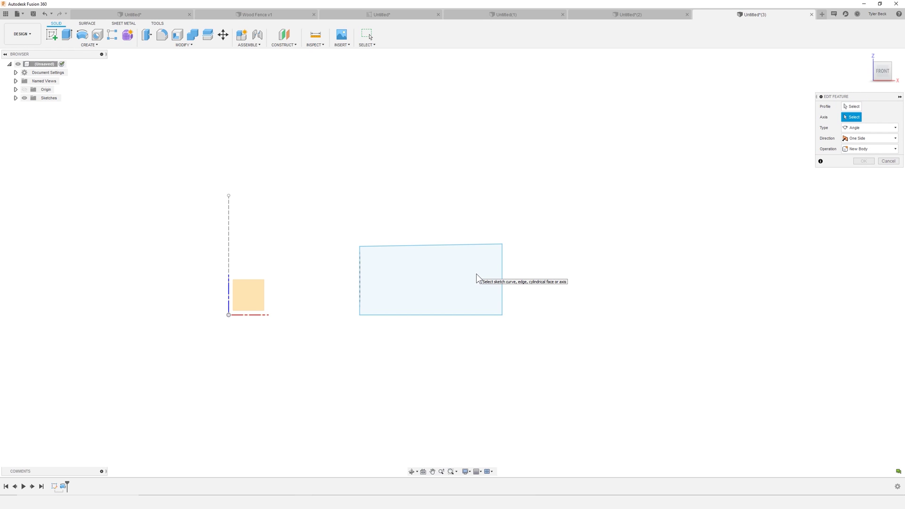
{"action": "left_click", "coordinate": [851, 106]}
{"action": "left_click", "coordinate": [443, 293]}
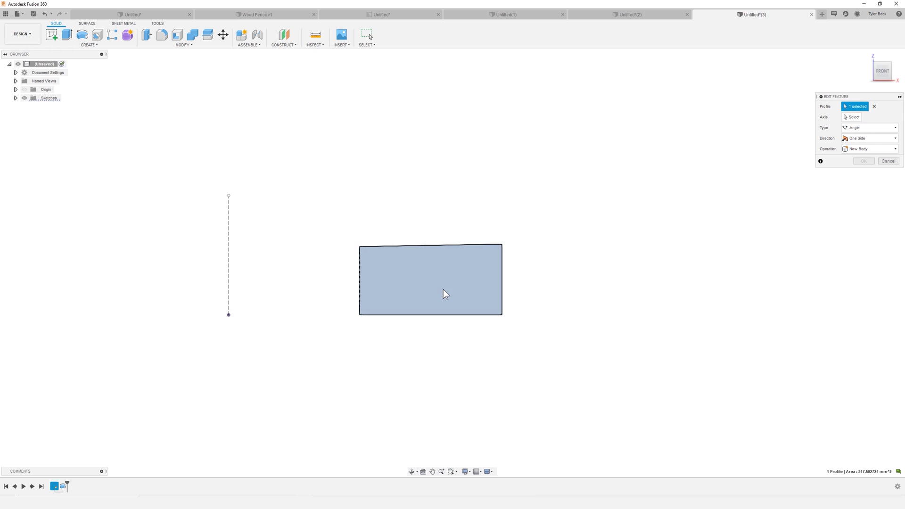
{"action": "left_click", "coordinate": [848, 117]}
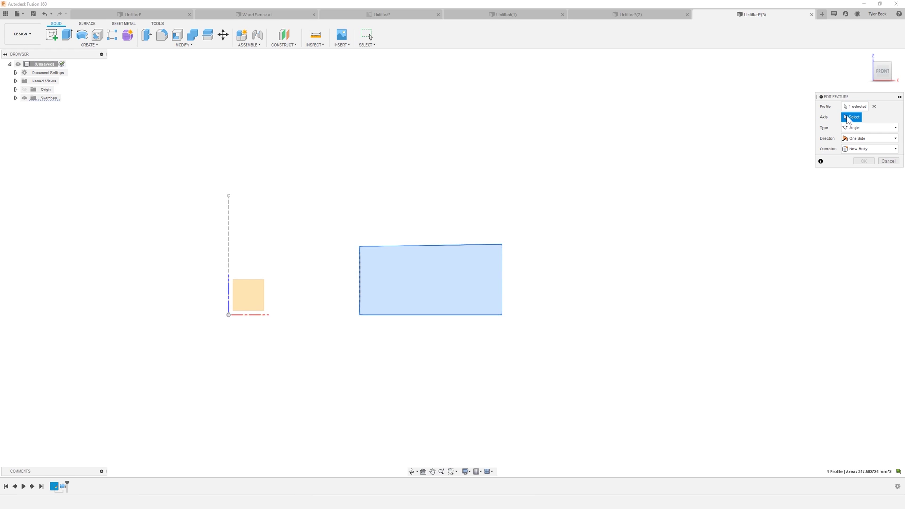
{"action": "left_click", "coordinate": [229, 267]}
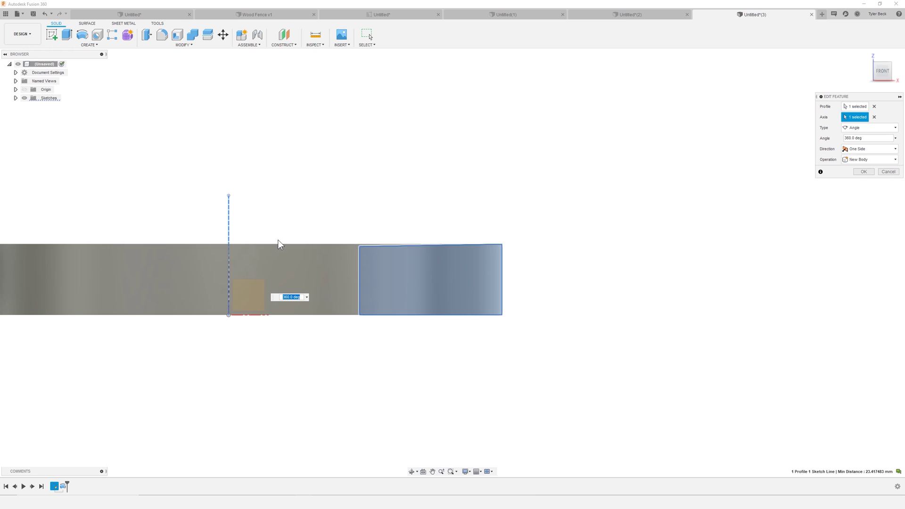
{"action": "middle_click_drag", "start_coordinate": [278, 226], "coordinate": [452, 238]}
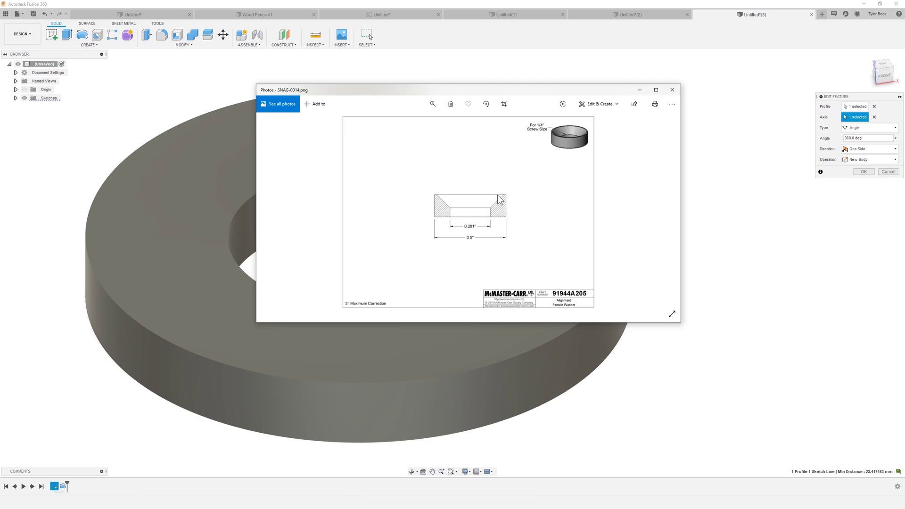
Leave the 91944A205 drawing in Photos and return to Fusion 360
{"action": "left_click_drag", "start_coordinate": [597, 91], "coordinate": [607, 92]}
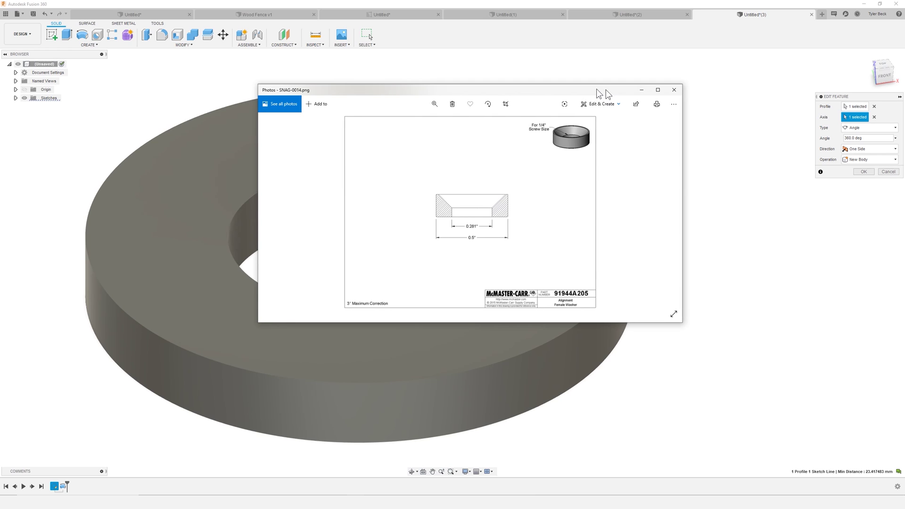
{"action": "key", "text": "alt+Tab"}
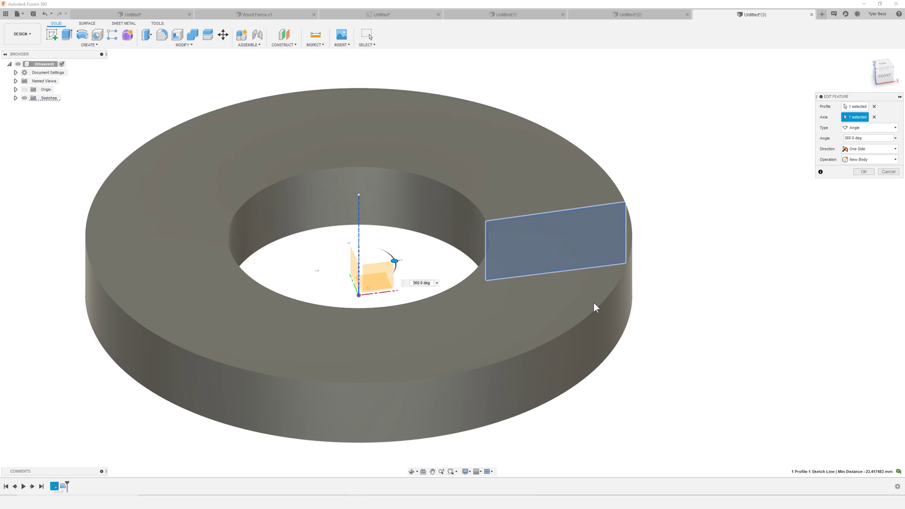
Finish the revolve into a washer body and reopen the profile sketch for editing
{"action": "left_click", "coordinate": [864, 172]}
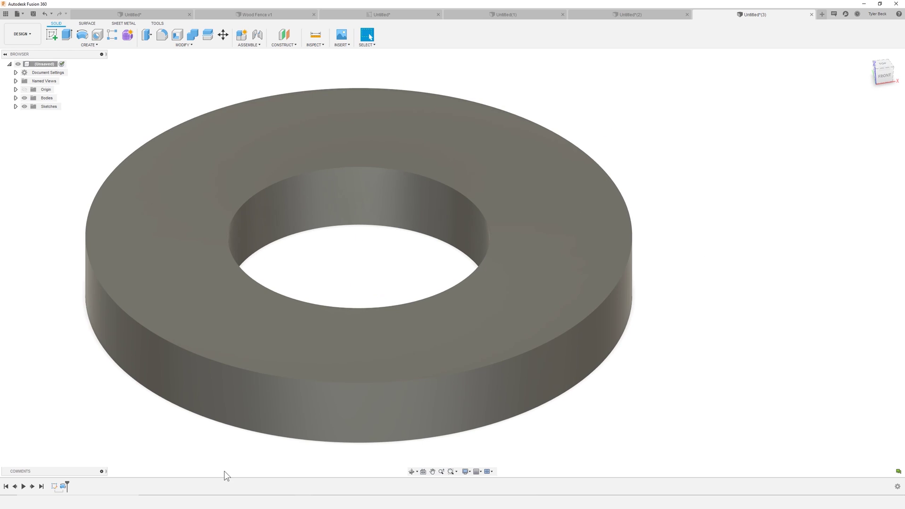
{"action": "right_click", "coordinate": [63, 487]}
{"action": "left_click", "coordinate": [74, 415]}
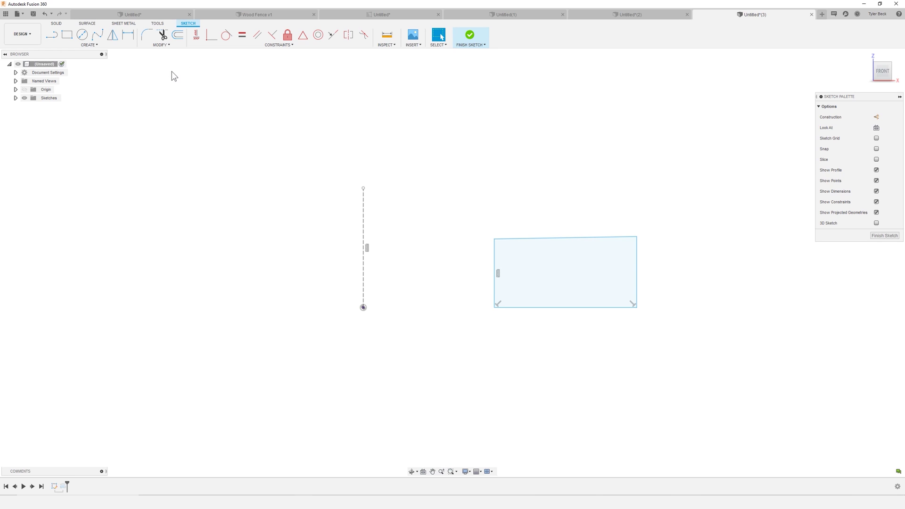
Add a width dimension below the rectangle's bottom edge, keeping its measured value
{"action": "key", "text": "d"}
{"action": "left_click", "coordinate": [547, 307]}
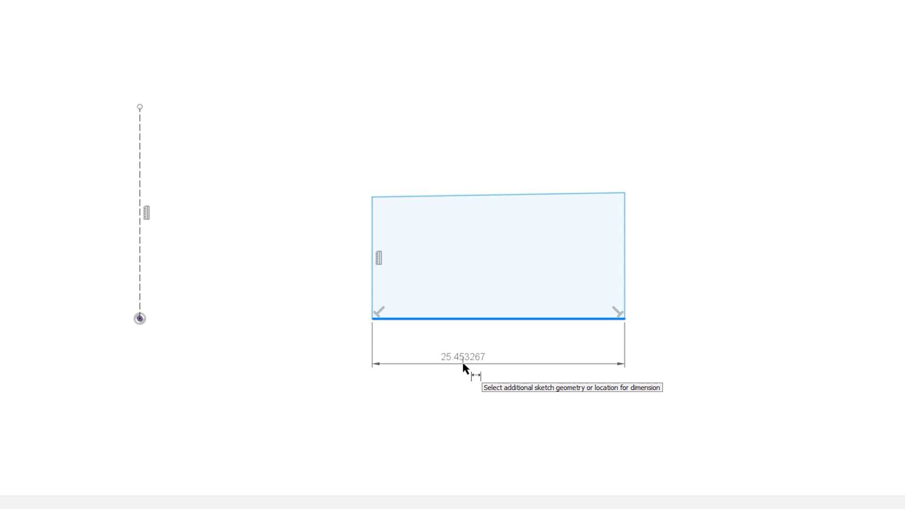
{"action": "left_click", "coordinate": [463, 364]}
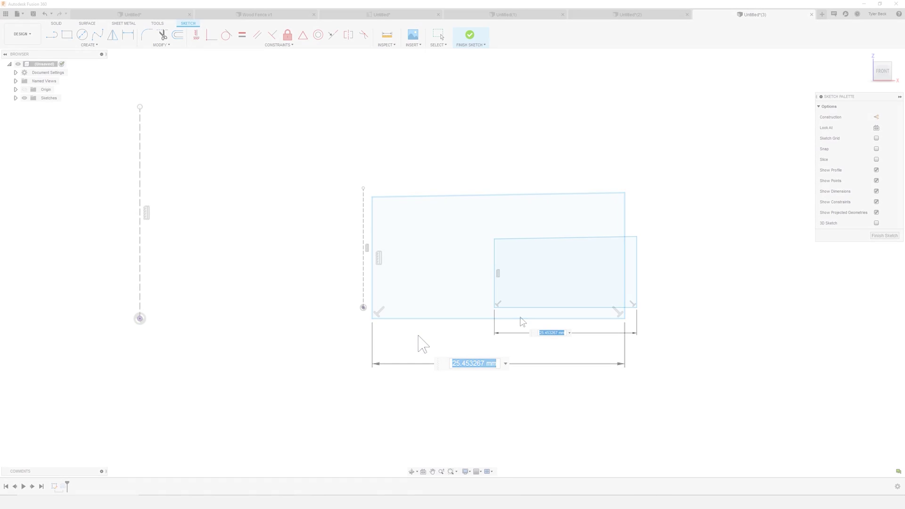
{"action": "key", "text": "Return"}
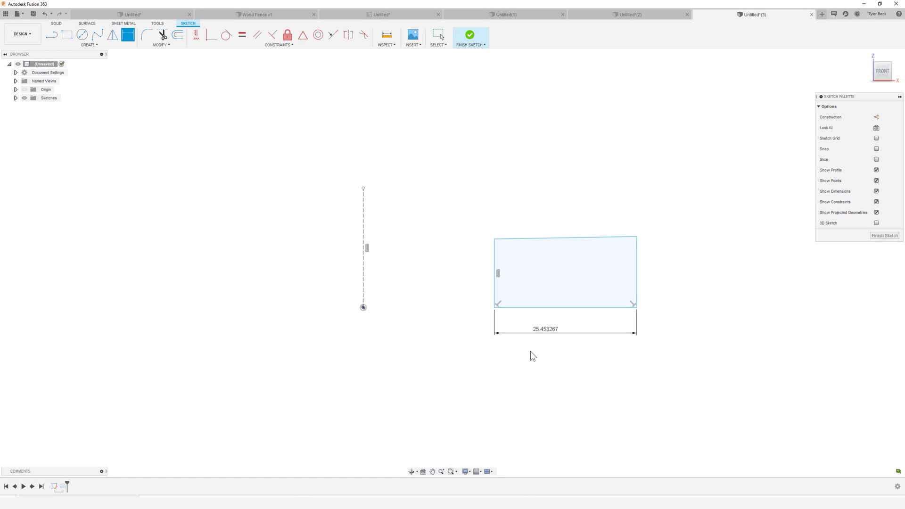
{"action": "key", "text": "Escape"}
Delete the width dimension, switch the document units to Inch, and show the Design preferences
{"action": "left_click", "coordinate": [544, 330]}
{"action": "key", "text": "Delete"}
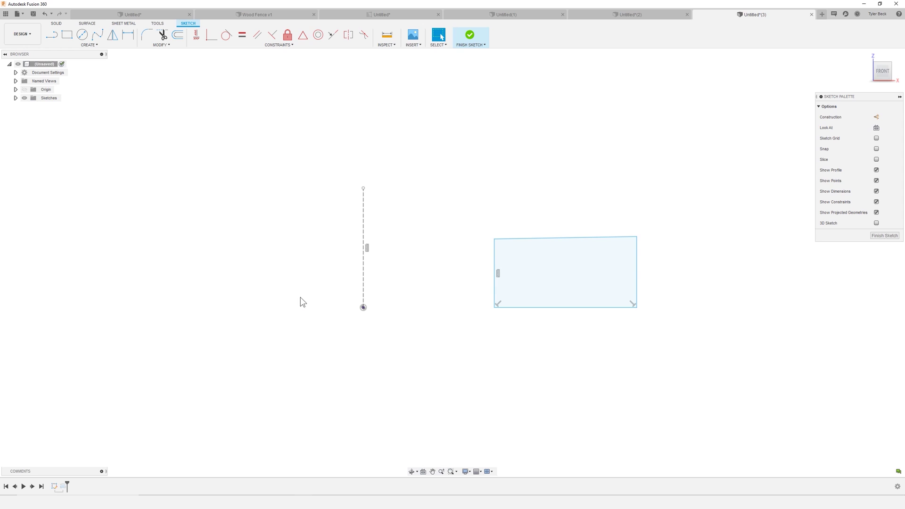
{"action": "left_click", "coordinate": [16, 72]}
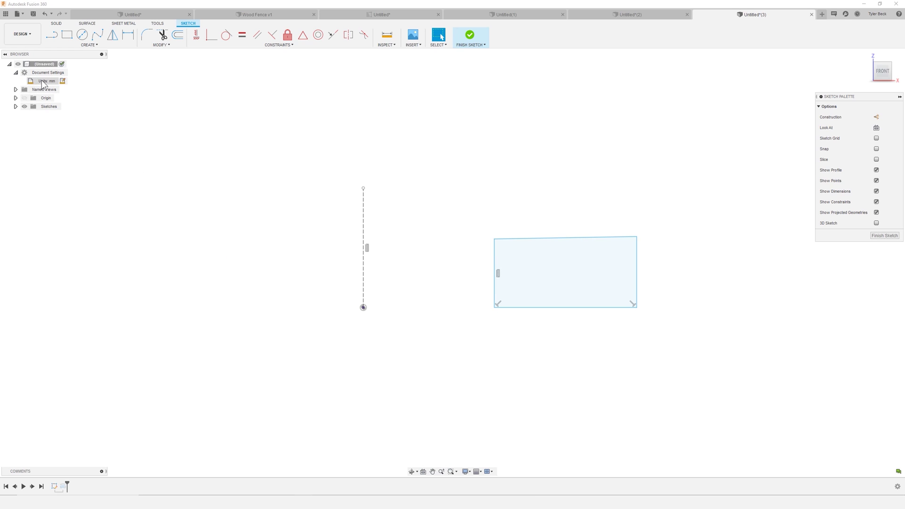
{"action": "left_click", "coordinate": [62, 81]}
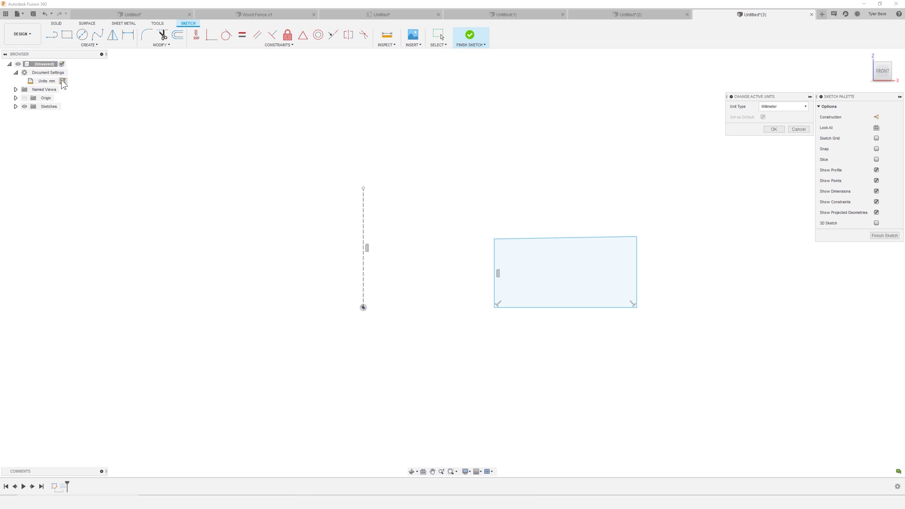
{"action": "left_click", "coordinate": [767, 107]}
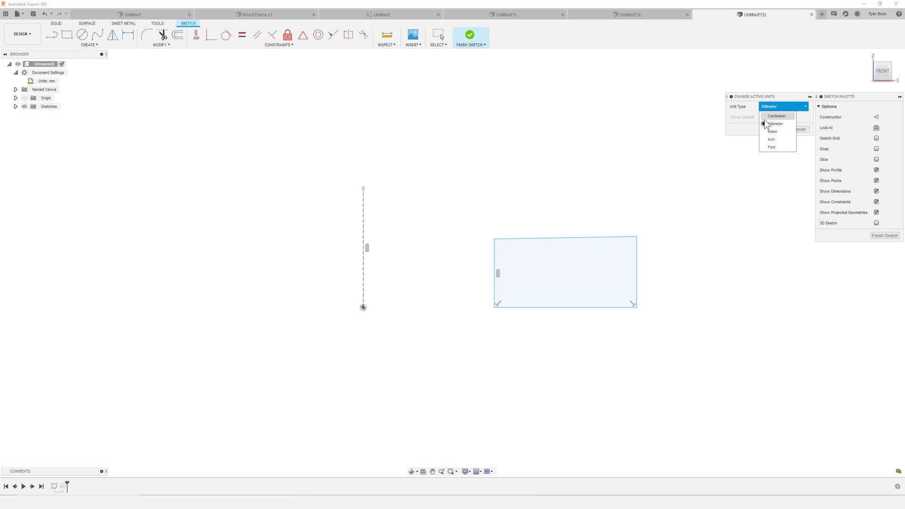
{"action": "left_click", "coordinate": [772, 139]}
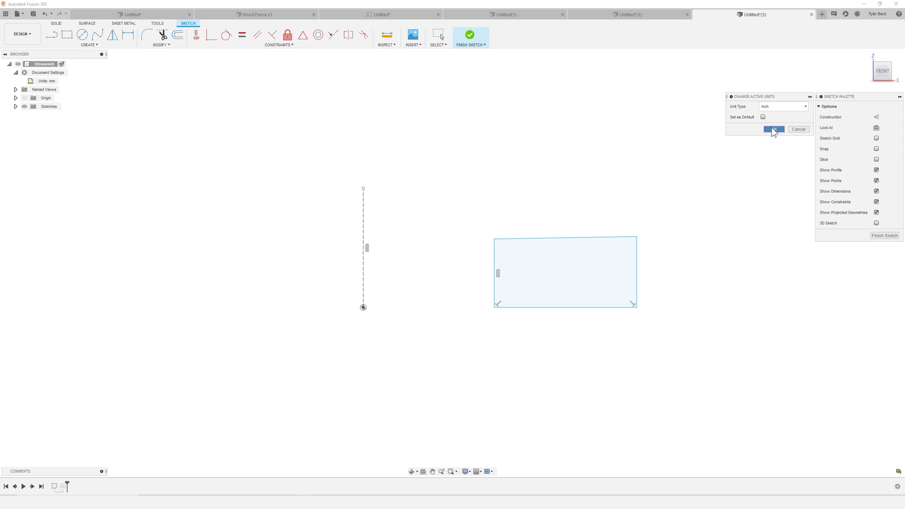
{"action": "left_click", "coordinate": [773, 129]}
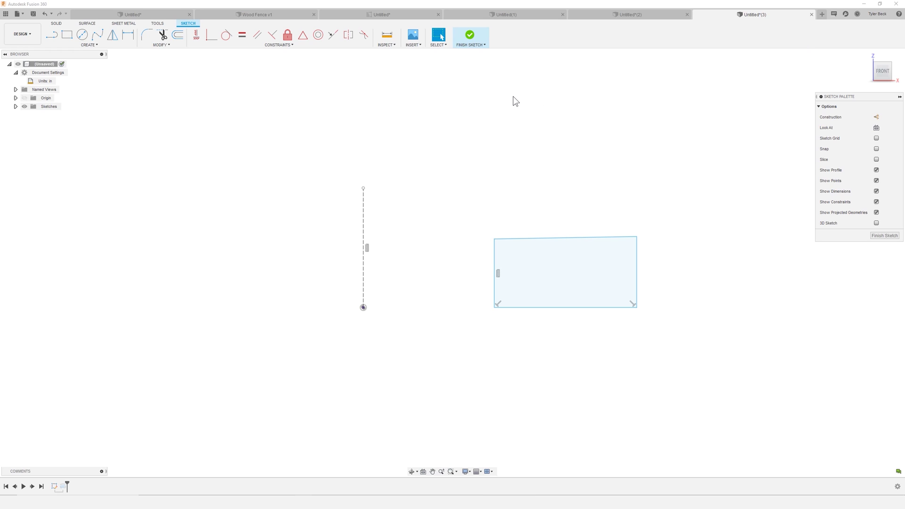
{"action": "left_click", "coordinate": [304, 171]}
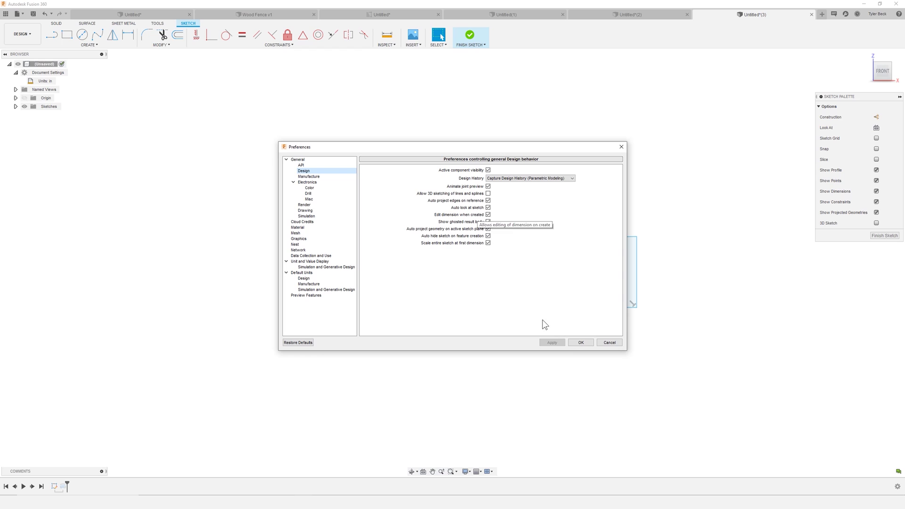
Close the Preferences window with OK, leaving the Design settings unchanged
{"action": "left_click", "coordinate": [581, 343]}
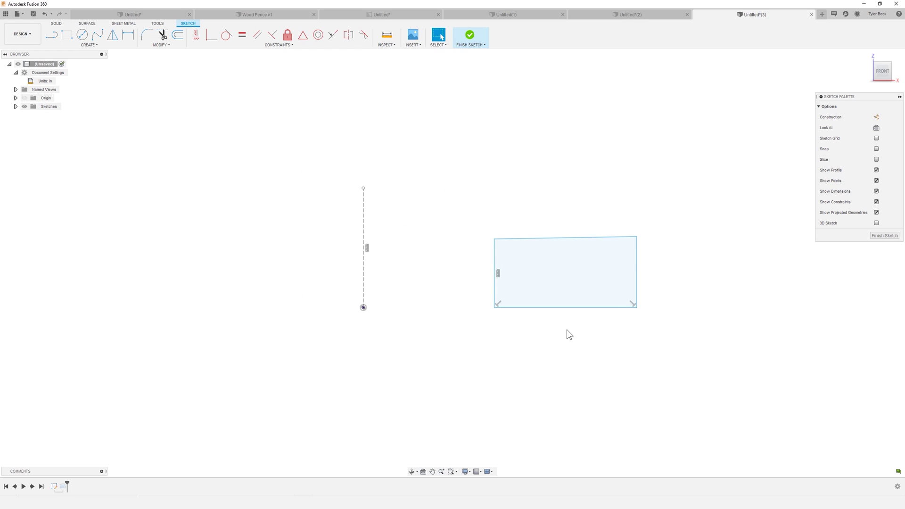
Try a 1 in width dimension below the rectangle, then cancel it
{"action": "key", "text": "d"}
{"action": "left_click", "coordinate": [579, 309]}
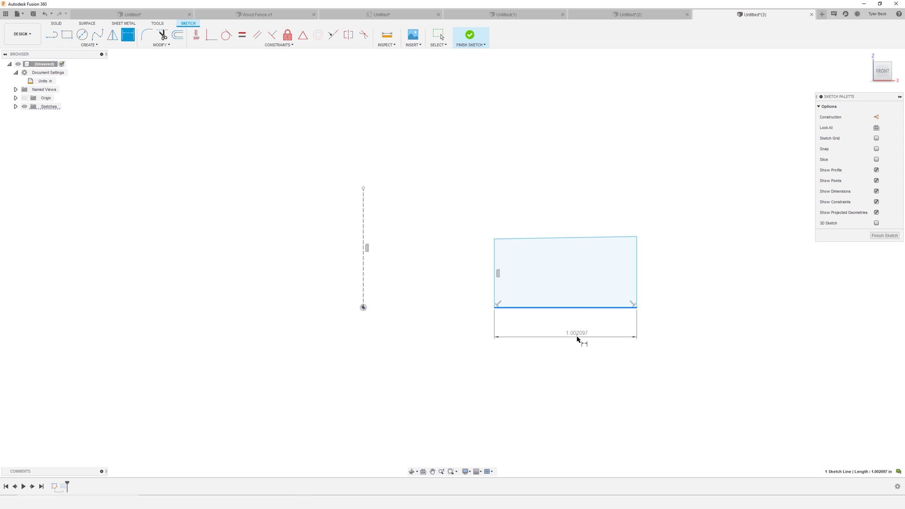
{"action": "left_click", "coordinate": [579, 337]}
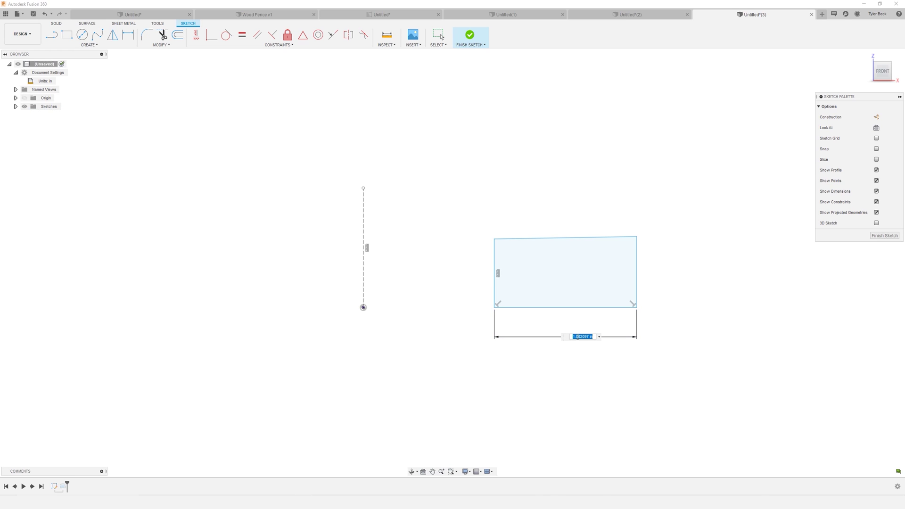
{"action": "type", "text": "1"}
{"action": "key", "text": "Return"}
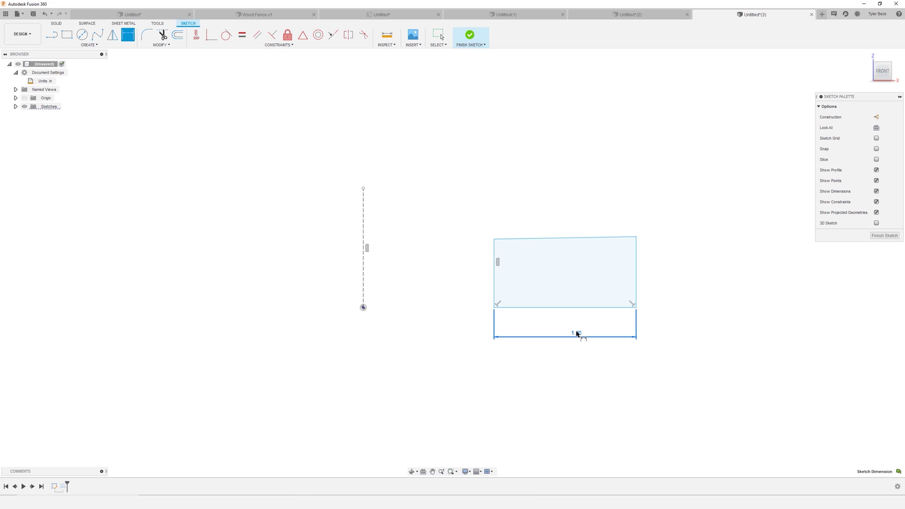
{"action": "key", "text": "Escape"}
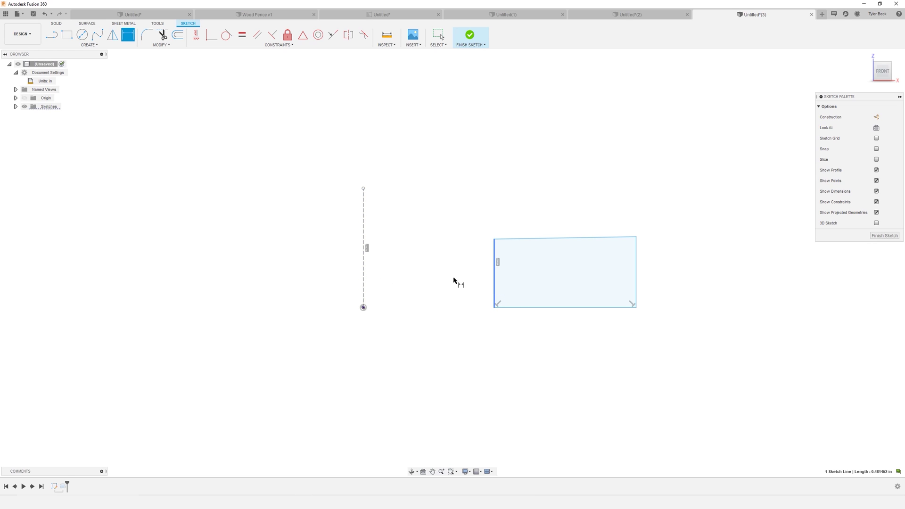
Dimension the axis-to-left-edge gap as .281/2, giving 0.1405 in
{"action": "left_click", "coordinate": [365, 268]}
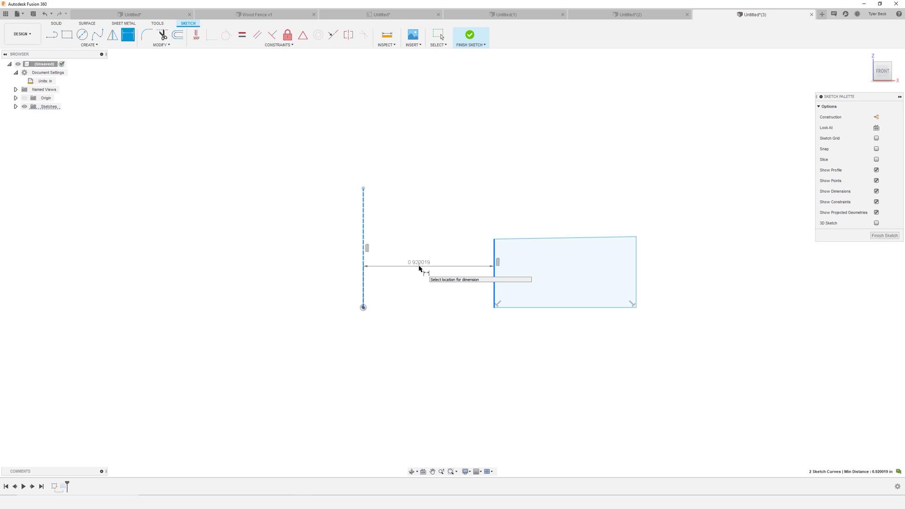
{"action": "left_click", "coordinate": [419, 269]}
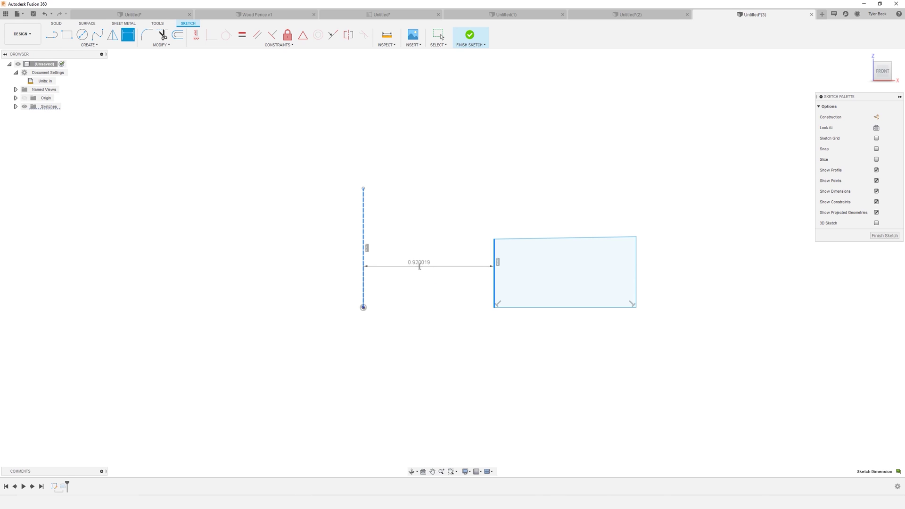
{"action": "type", "text": "281/2"}
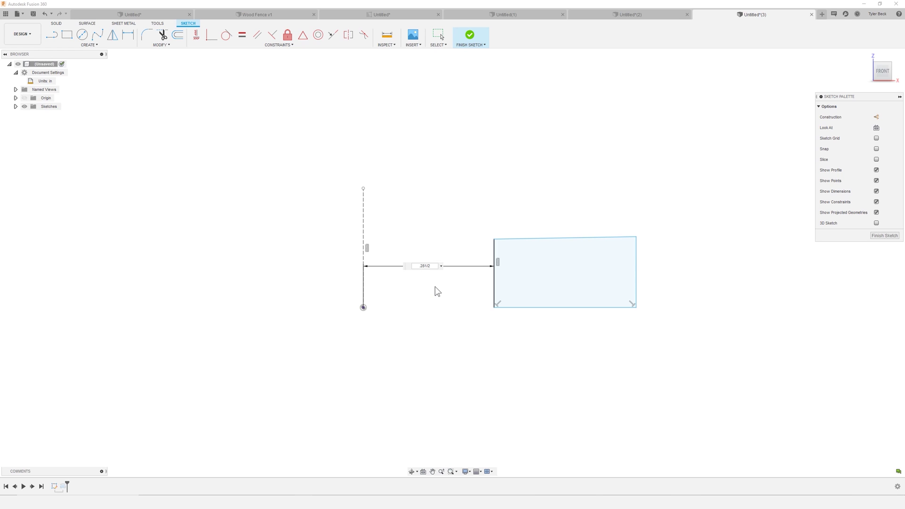
{"action": "key", "text": "Return"}
{"action": "key", "text": "Escape"}
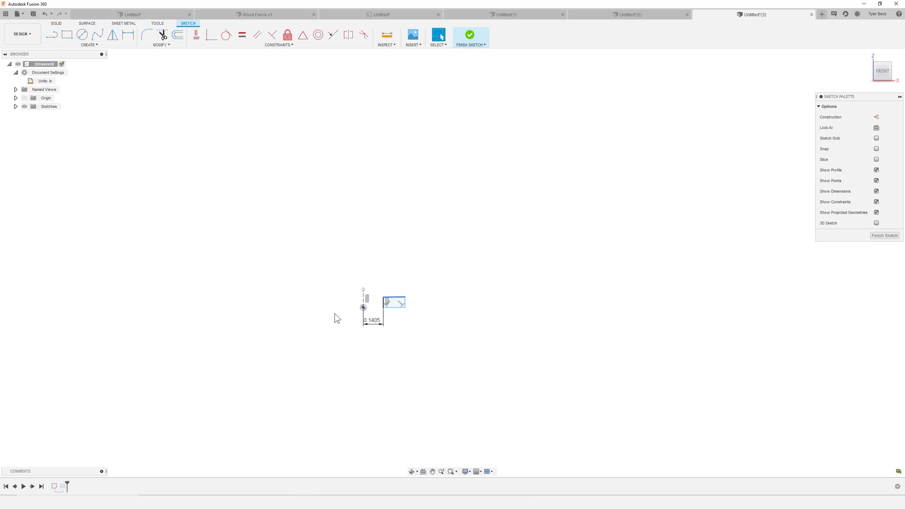
{"action": "scroll", "coordinate": [395, 314], "scroll_direction": "up", "scroll_amount": 6}
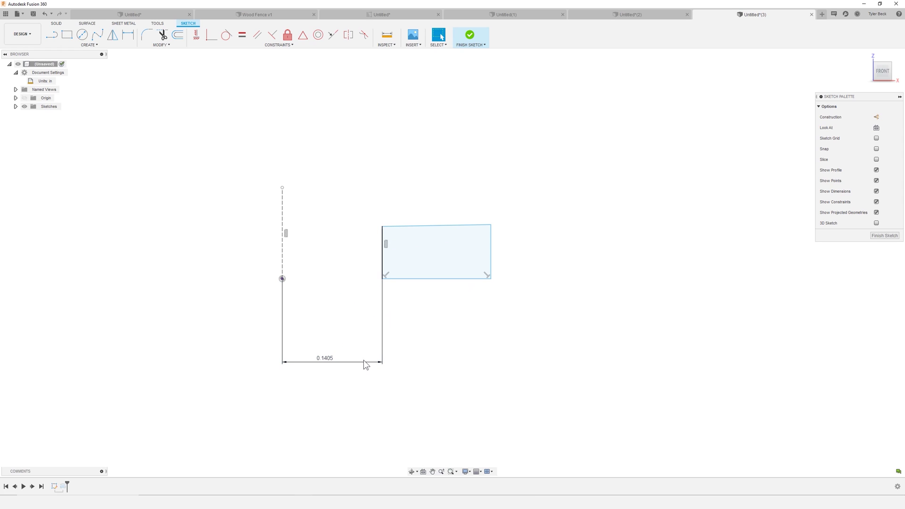
Dimension the axis to the rectangle's right edge as 5/20, giving 0.25 in
{"action": "key", "text": "d"}
{"action": "left_click", "coordinate": [283, 258]}
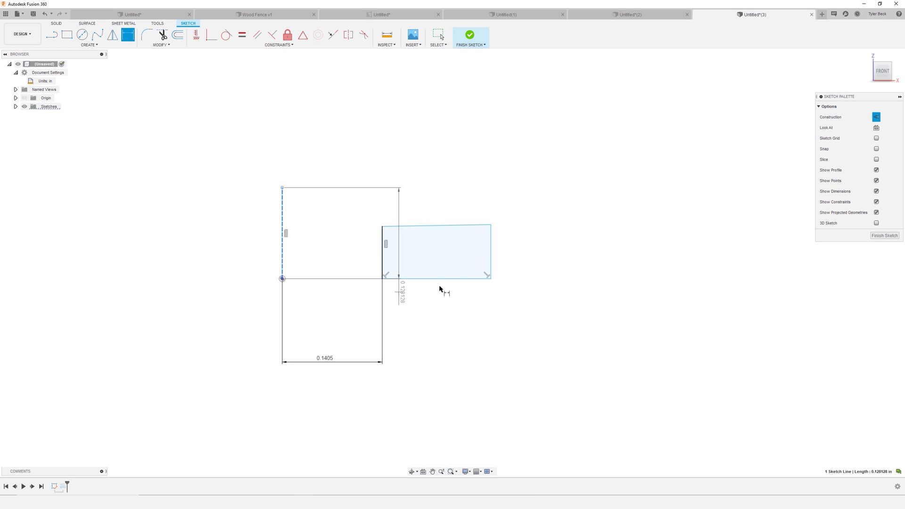
{"action": "left_click", "coordinate": [490, 259]}
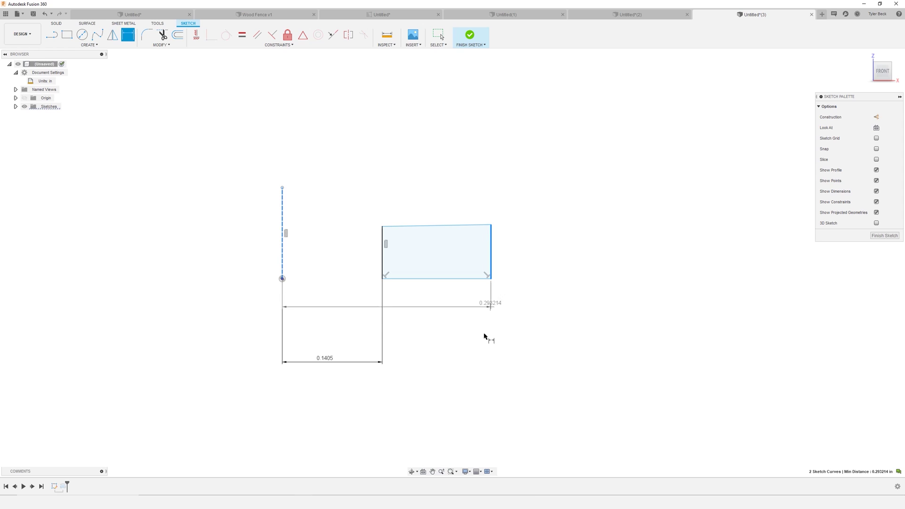
{"action": "left_click", "coordinate": [417, 408]}
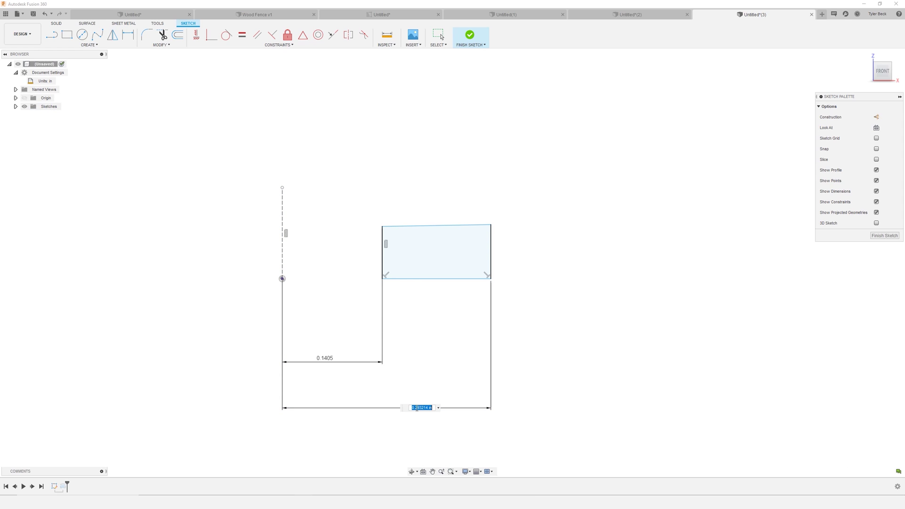
{"action": "type", "text": "5/20"}
{"action": "key", "text": "Return"}
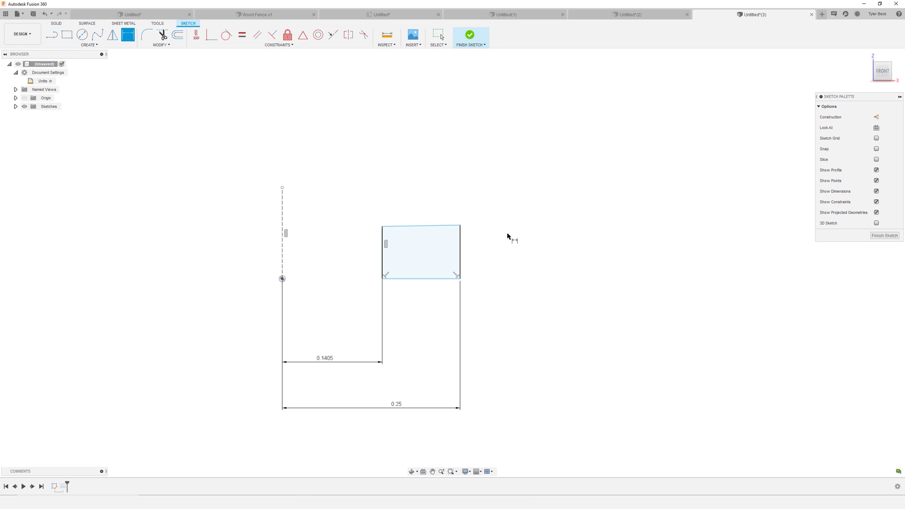
Drag the profile's top-left corner down so the top slopes
{"action": "key", "text": "Escape"}
{"action": "left_click_drag", "start_coordinate": [382, 227], "coordinate": [382, 253]}
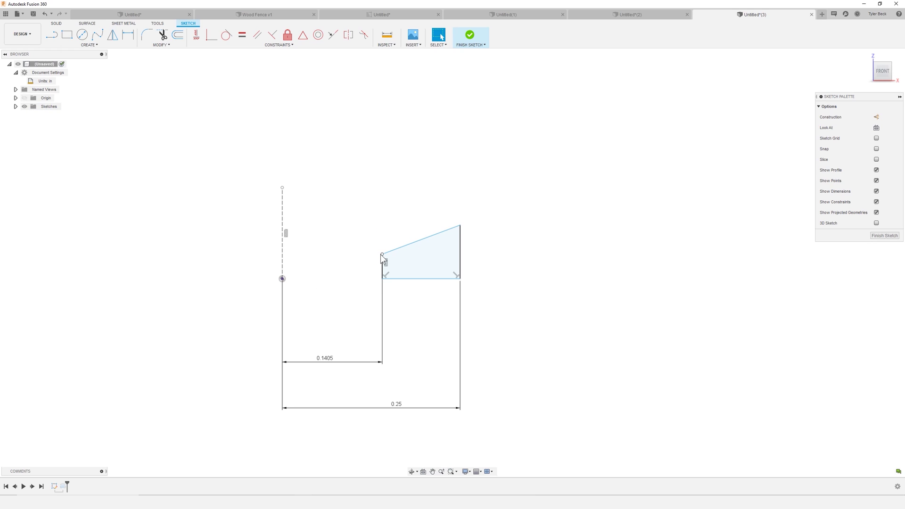
{"action": "mouse_move", "coordinate": [381, 248]}
{"action": "left_mouse_down"}
{"action": "mouse_move", "coordinate": [382, 234]}
{"action": "mouse_move", "coordinate": [383, 248]}
{"action": "left_mouse_up"}
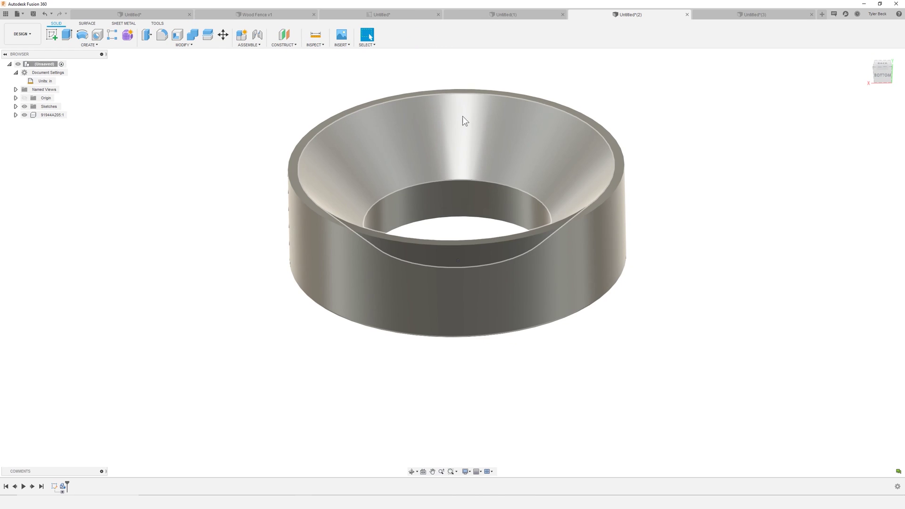
Measure the reference washer's thickness from its flat top rim to the bottom face
{"action": "left_click", "coordinate": [320, 37]}
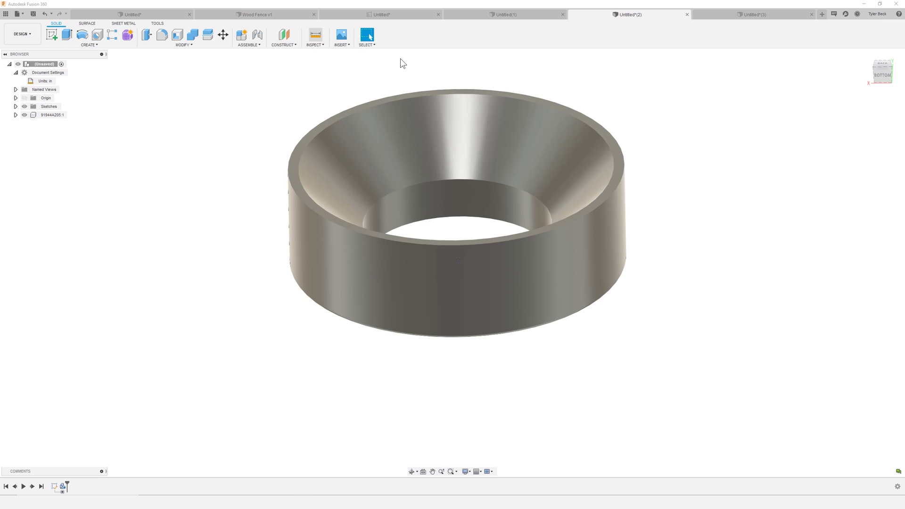
{"action": "left_click", "coordinate": [607, 138]}
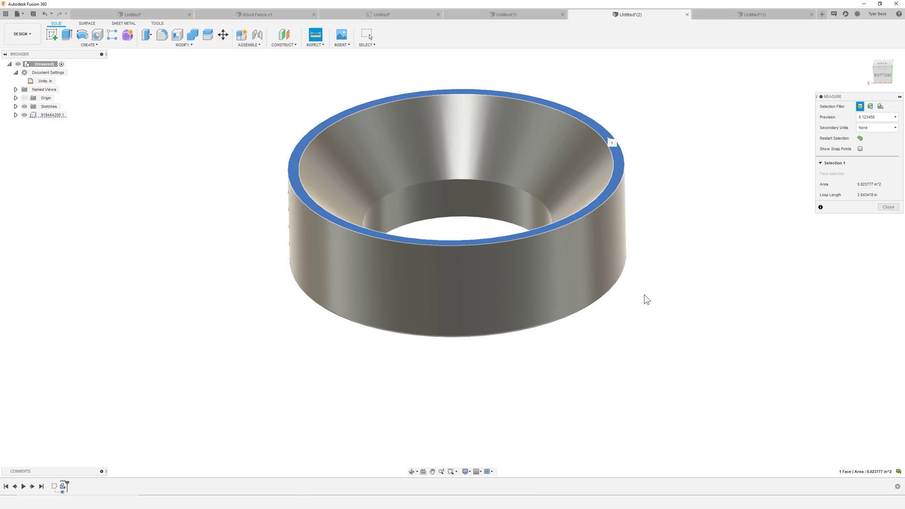
{"action": "middle_click_drag", "start_coordinate": [630, 327], "coordinate": [589, 250], "text": "shift"}
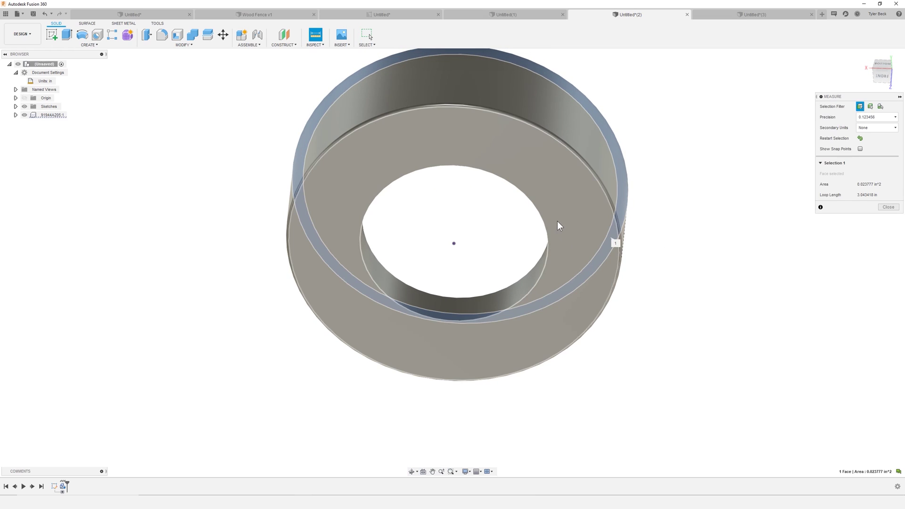
{"action": "left_click", "coordinate": [560, 218]}
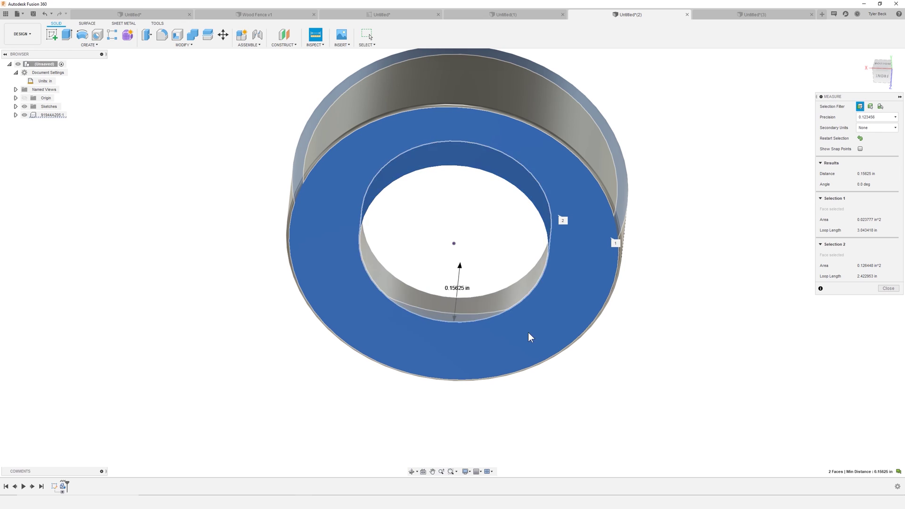
Measure between the two bore edges for the 0.0625 in step, then return to Untitled*(3)
{"action": "left_click", "coordinate": [660, 345]}
{"action": "middle_click_drag", "start_coordinate": [660, 321], "coordinate": [286, 101], "text": "shift"}
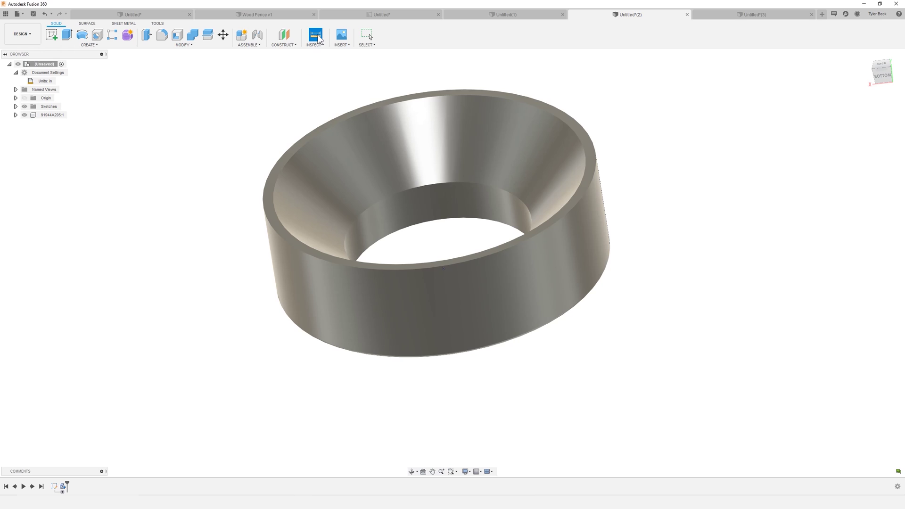
{"action": "left_click", "coordinate": [404, 191]}
{"action": "middle_click_drag", "start_coordinate": [443, 264], "coordinate": [425, 218], "text": "shift"}
{"action": "left_click", "coordinate": [374, 273]}
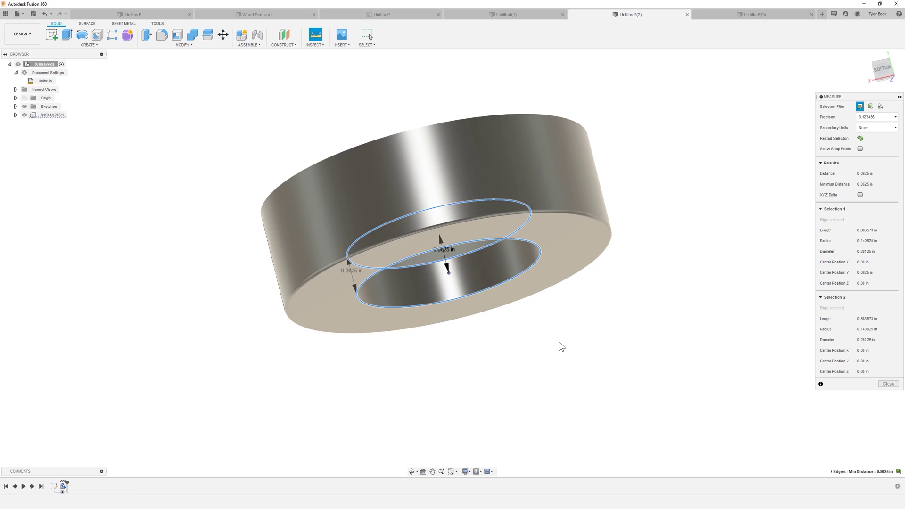
{"action": "middle_click_drag", "start_coordinate": [504, 350], "coordinate": [683, 272], "text": "shift"}
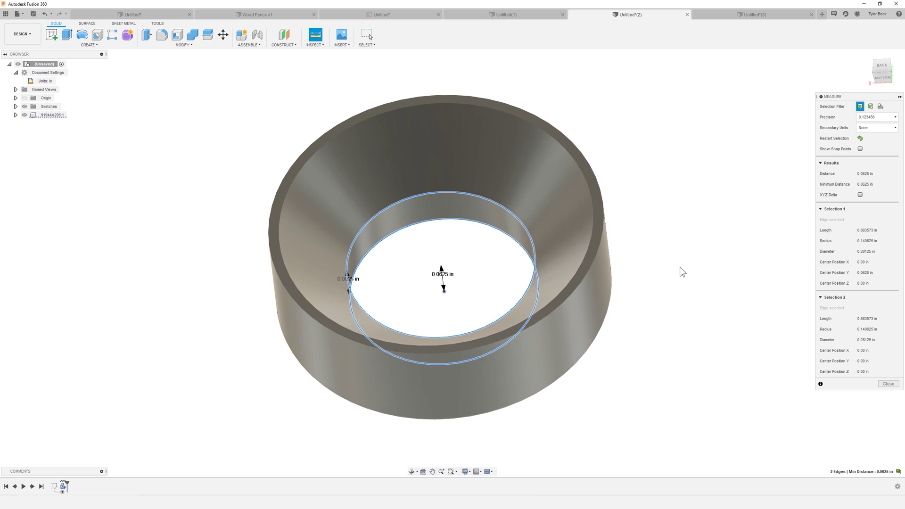
{"action": "key", "text": "Escape"}
{"action": "left_click", "coordinate": [726, 14]}
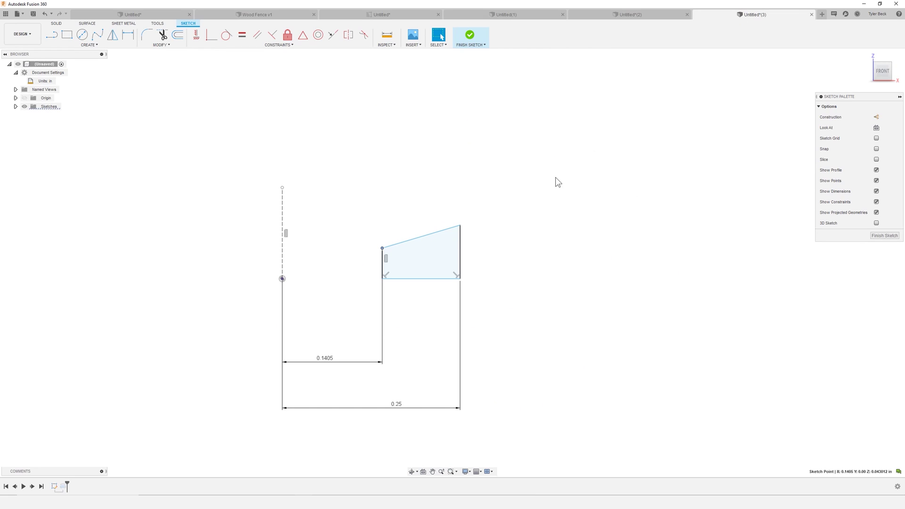
Dimension the inner vertical edge 0.0625 in and the outer edge 0.15625 in tall
{"action": "key", "text": "d"}
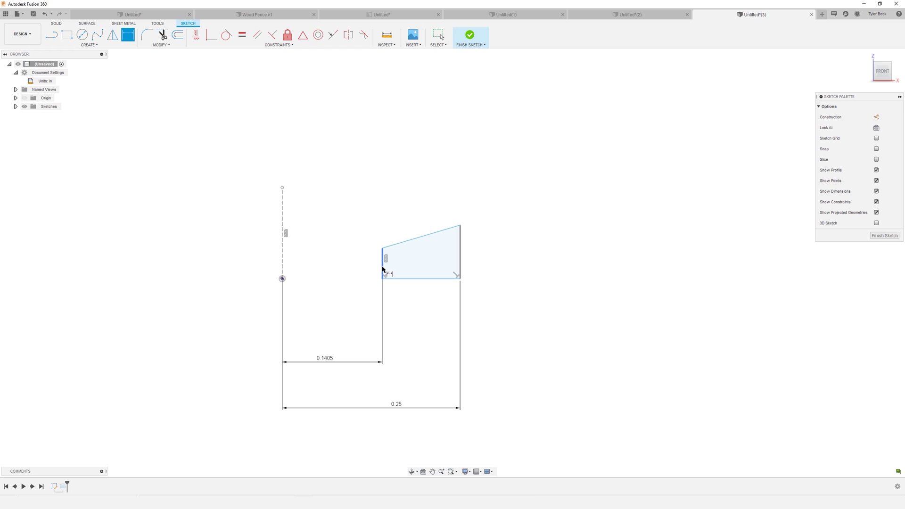
{"action": "left_click", "coordinate": [383, 259]}
{"action": "left_click", "coordinate": [356, 267]}
{"action": "key", "text": "BackSpace"}
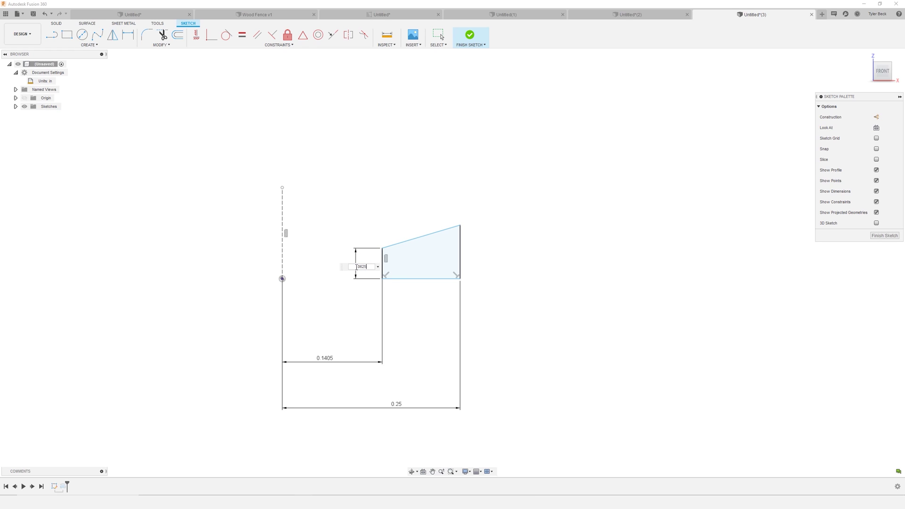
{"action": "key", "text": "Return"}
{"action": "left_click", "coordinate": [460, 264]}
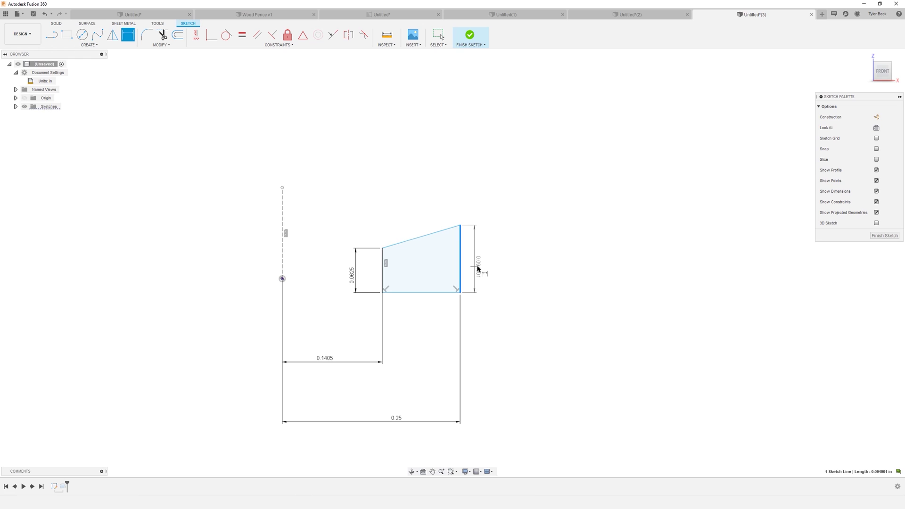
{"action": "left_click", "coordinate": [480, 267]}
{"action": "key", "text": "BackSpace"}
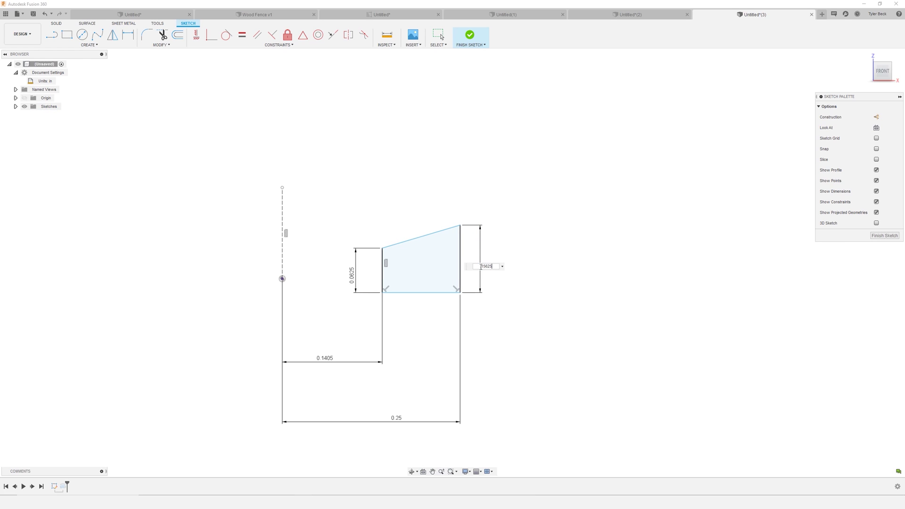
{"action": "key", "text": "Return"}
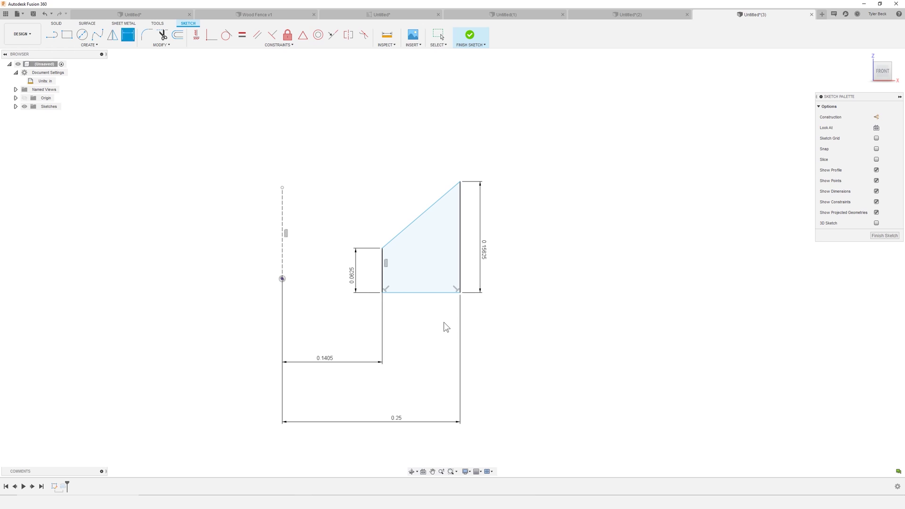
{"action": "key", "text": "Escape"}
{"action": "mouse_move", "coordinate": [428, 292]}
{"action": "left_mouse_down"}
{"action": "mouse_move", "coordinate": [430, 230]}
{"action": "mouse_move", "coordinate": [434, 276]}
{"action": "left_mouse_up"}
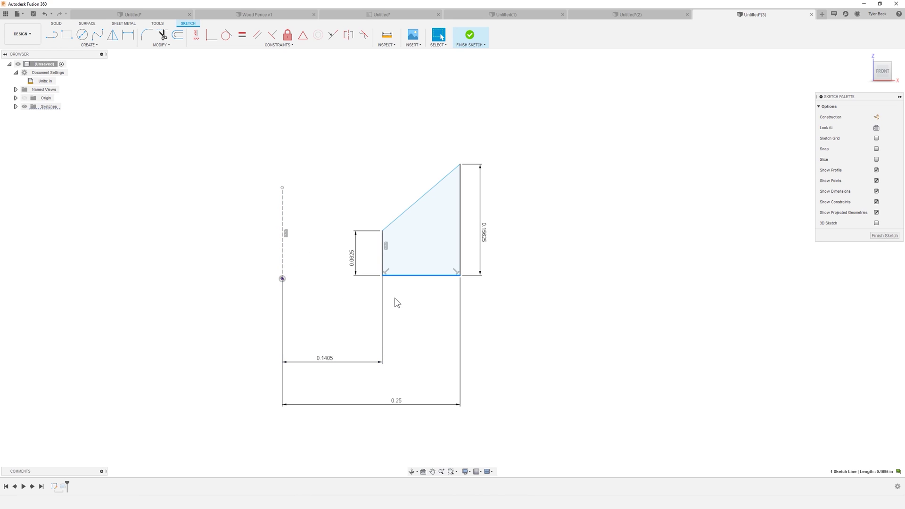
Level the inner bottom corner with the origin, then undo that constraint
{"action": "left_click", "coordinate": [382, 276]}
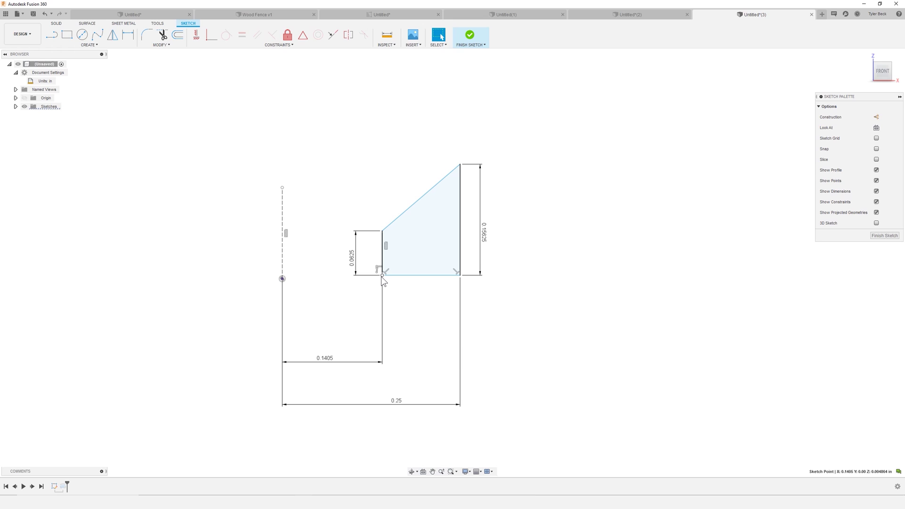
{"action": "left_click", "coordinate": [282, 279]}
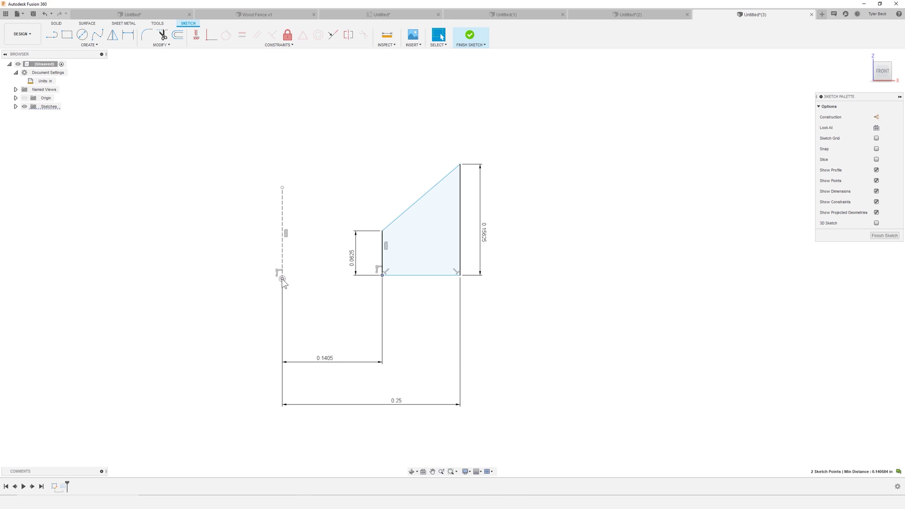
{"action": "left_click", "coordinate": [198, 38]}
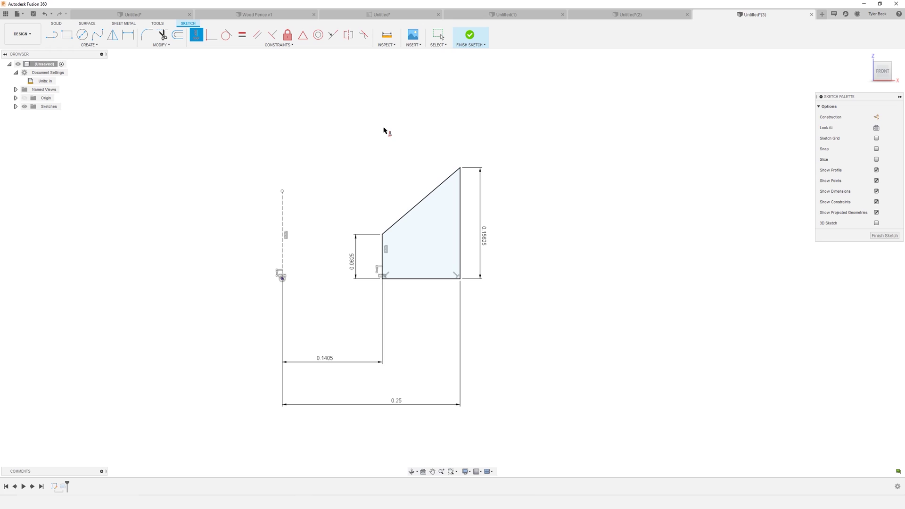
{"action": "key", "text": "Escape"}
{"action": "key", "text": "ctrl+z"}
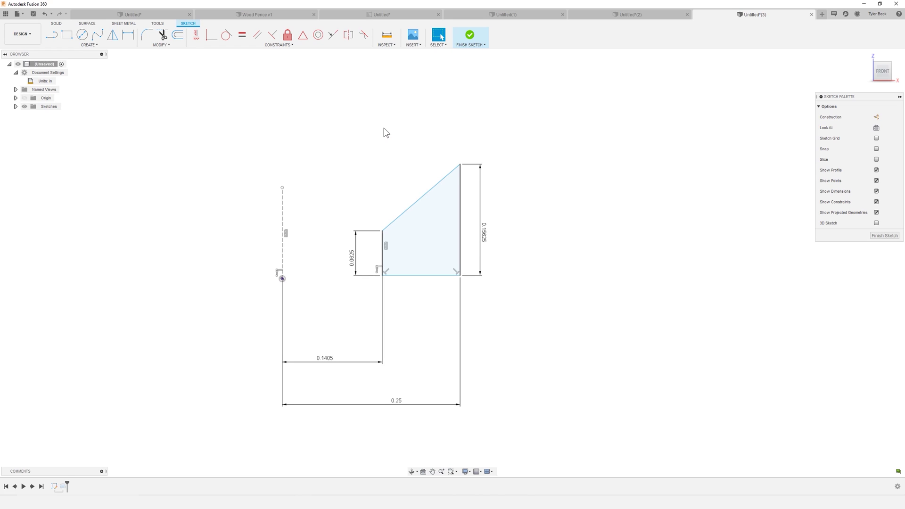
Draw a line from the origin to the inner bottom corner as horizontal construction geometry
{"action": "key", "text": "l"}
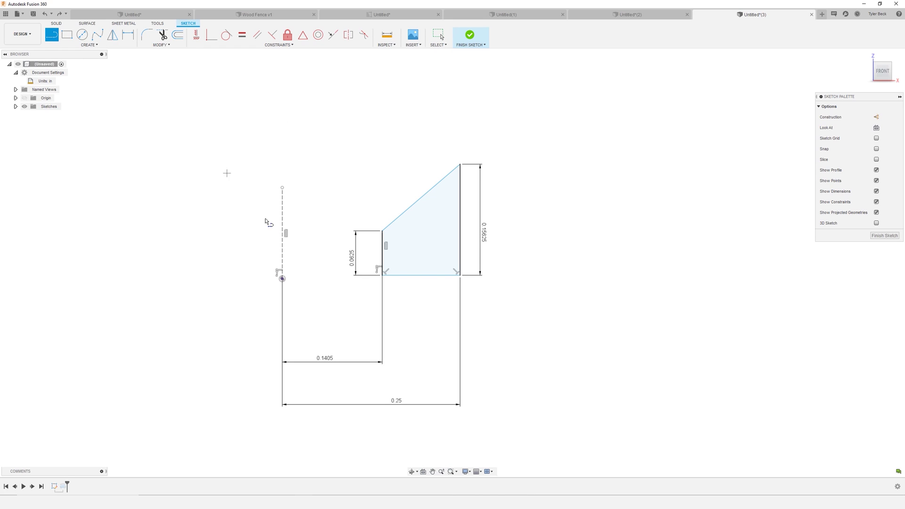
{"action": "left_click", "coordinate": [282, 279]}
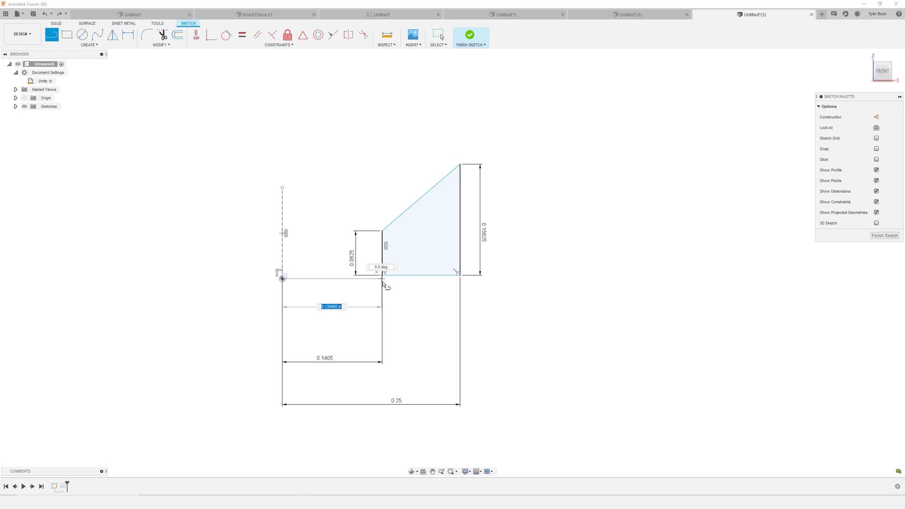
{"action": "key", "text": "Escape"}
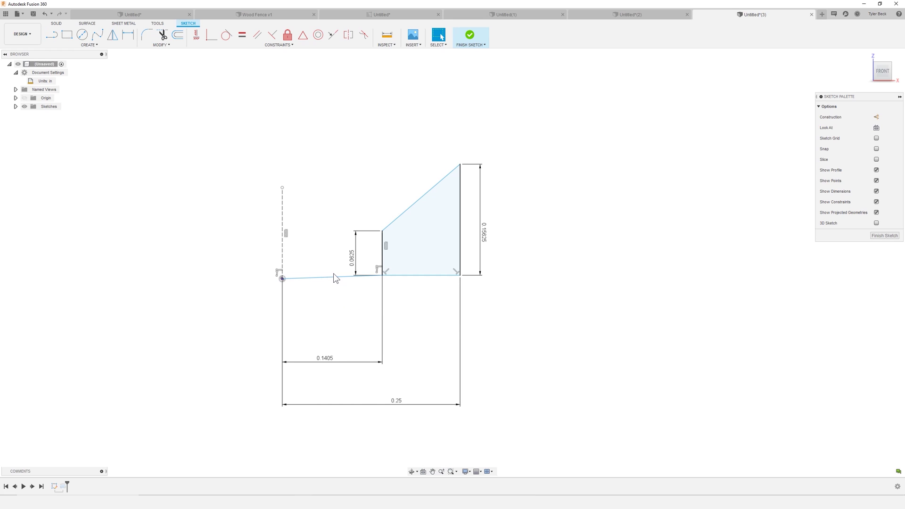
{"action": "left_click", "coordinate": [333, 278]}
{"action": "left_click", "coordinate": [335, 287]}
{"action": "left_click", "coordinate": [329, 277]}
{"action": "key", "text": "x"}
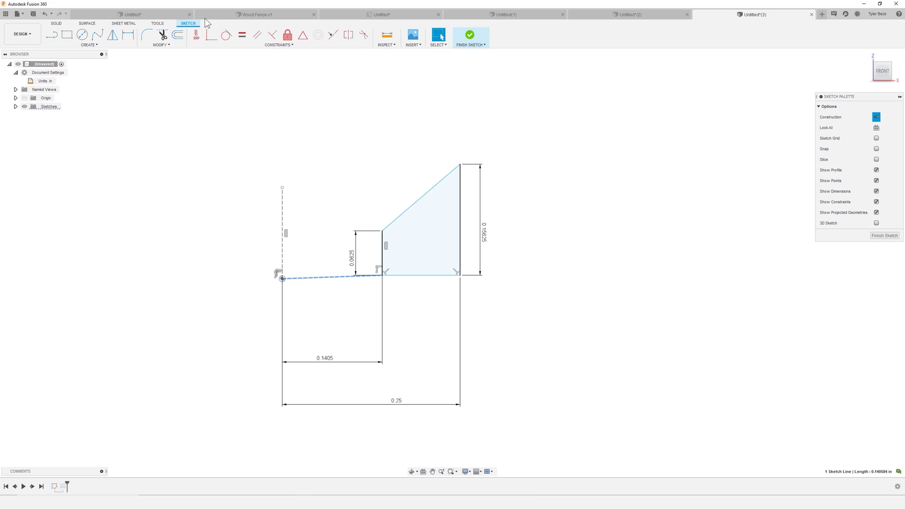
{"action": "left_click", "coordinate": [197, 34]}
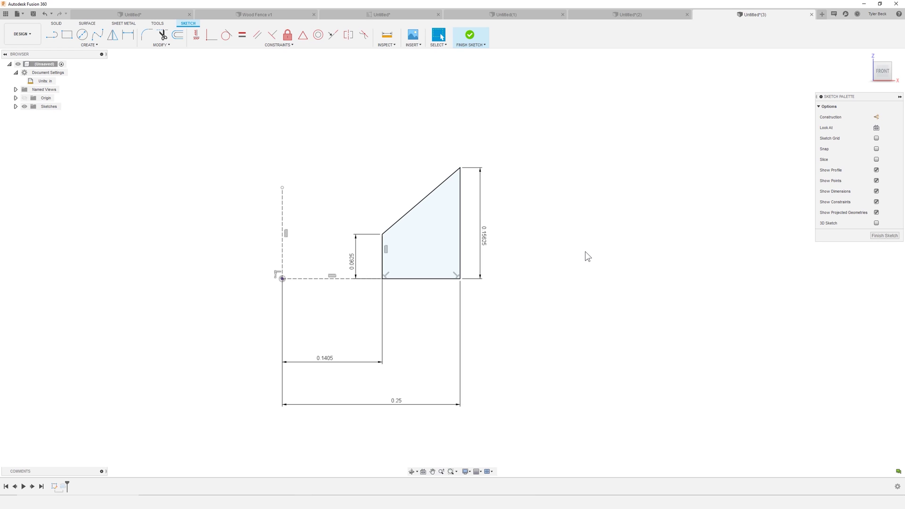
{"action": "double_click", "coordinate": [485, 237]}
{"action": "key", "text": "BackSpace"}
{"action": "type", "text": ".2"}
{"action": "key", "text": "Return"}
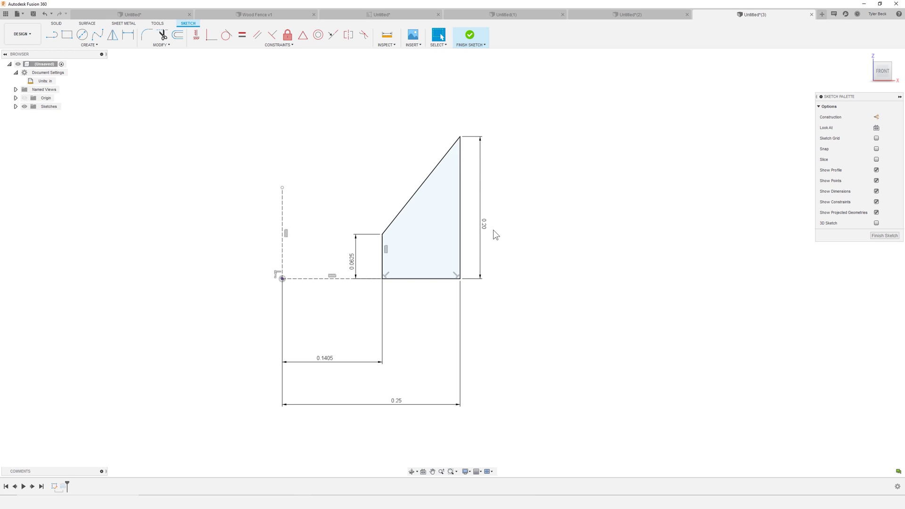
{"action": "key", "text": "ctrl+z"}
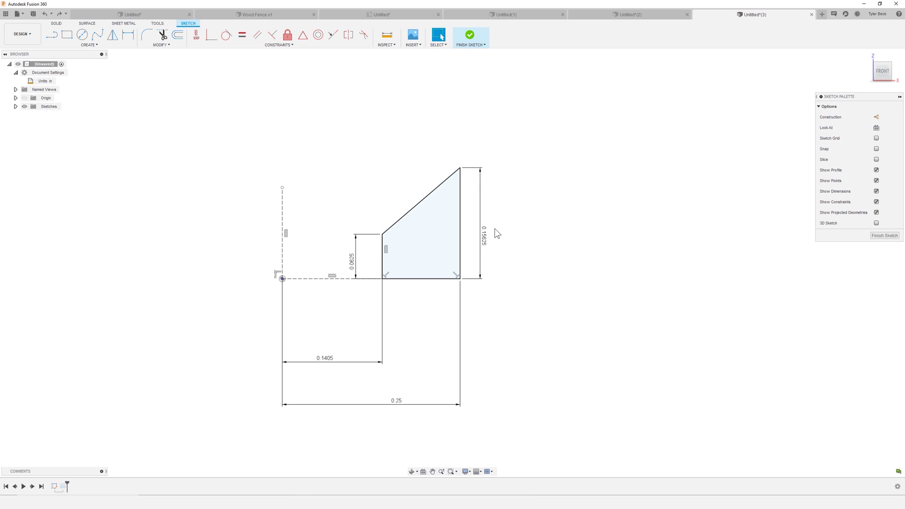
{"action": "left_click", "coordinate": [615, 19]}
{"action": "middle_click_drag", "start_coordinate": [516, 189], "coordinate": [600, 172], "text": "shift"}
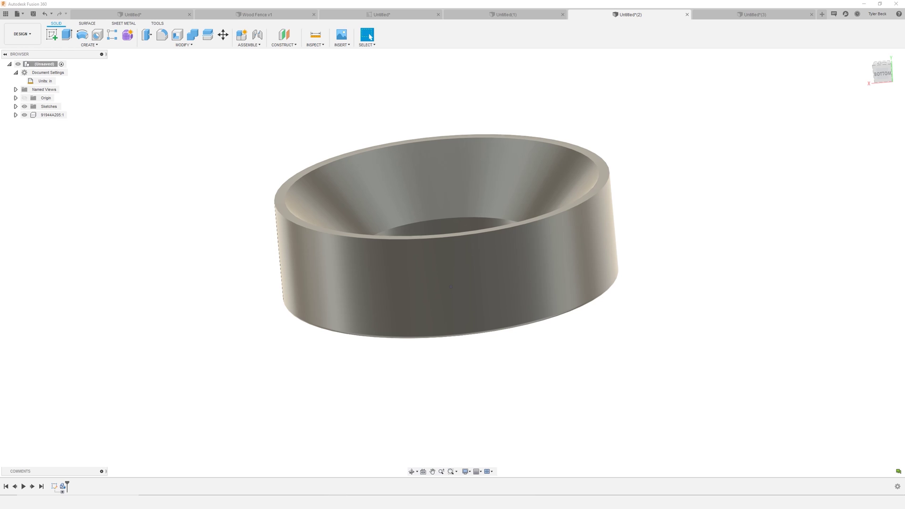
{"action": "left_click", "coordinate": [602, 177]}
{"action": "scroll", "coordinate": [602, 177], "scroll_direction": "up", "scroll_amount": 3}
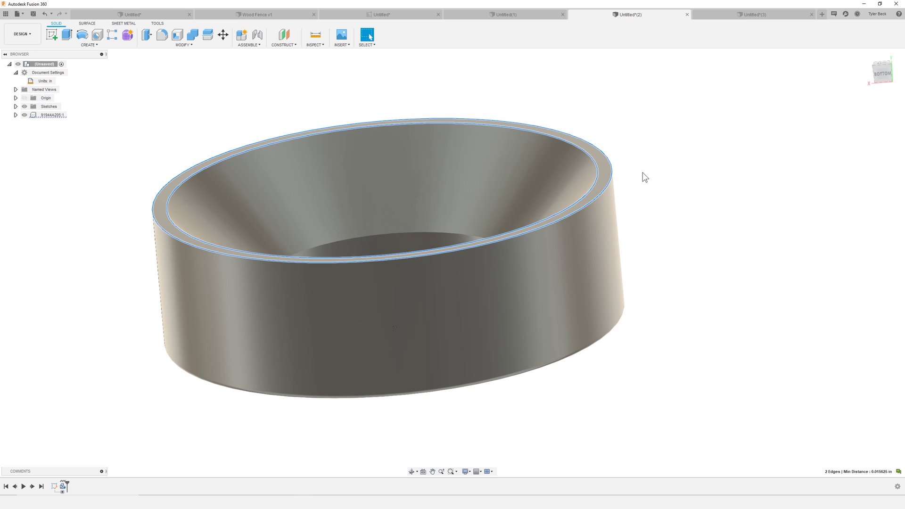
{"action": "left_click", "coordinate": [721, 16]}
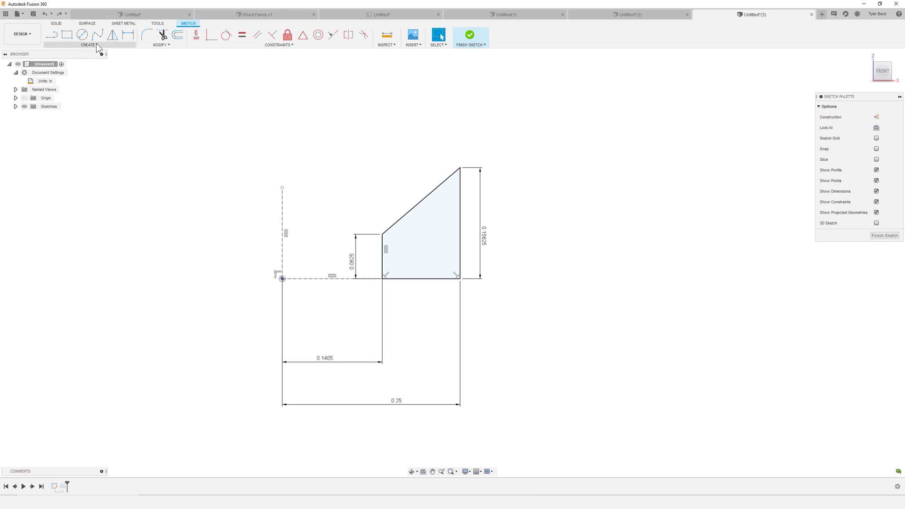
Draw a short horizontal and vertical segment from the profile's top corner onto the diagonal
{"action": "left_click", "coordinate": [52, 35]}
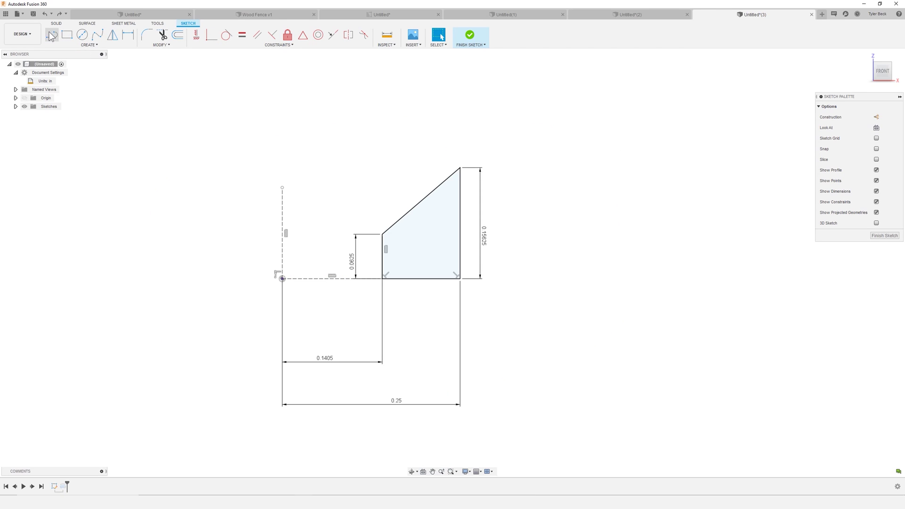
{"action": "left_click", "coordinate": [460, 168]}
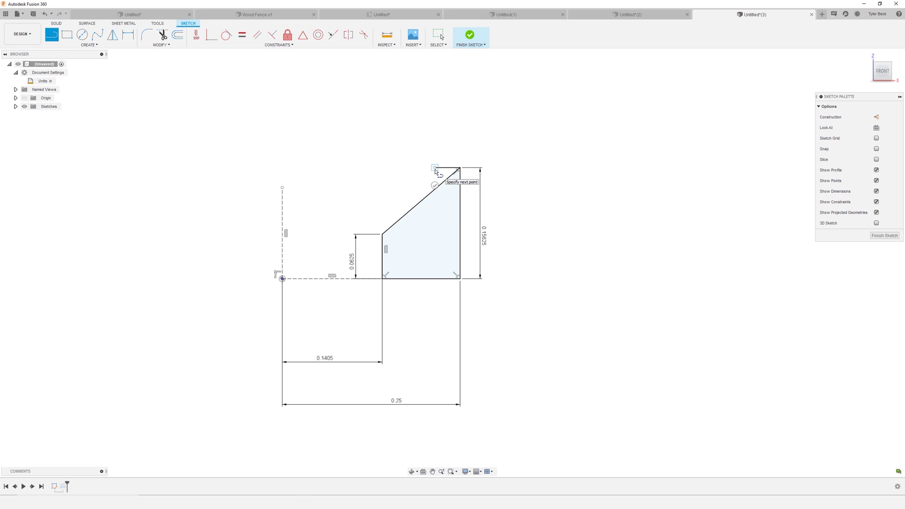
{"action": "left_click", "coordinate": [434, 168]}
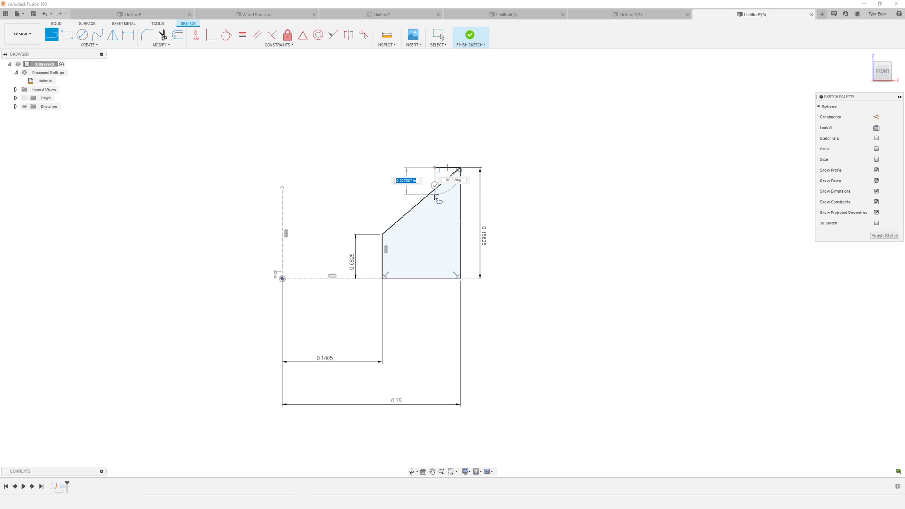
{"action": "scroll", "coordinate": [435, 197], "scroll_direction": "up", "scroll_amount": 4}
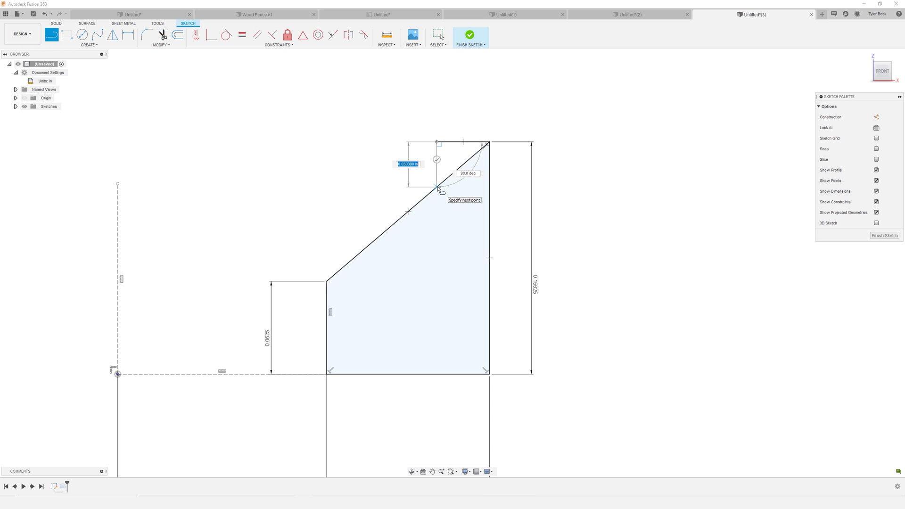
{"action": "left_click", "coordinate": [438, 187]}
{"action": "key", "text": "Escape"}
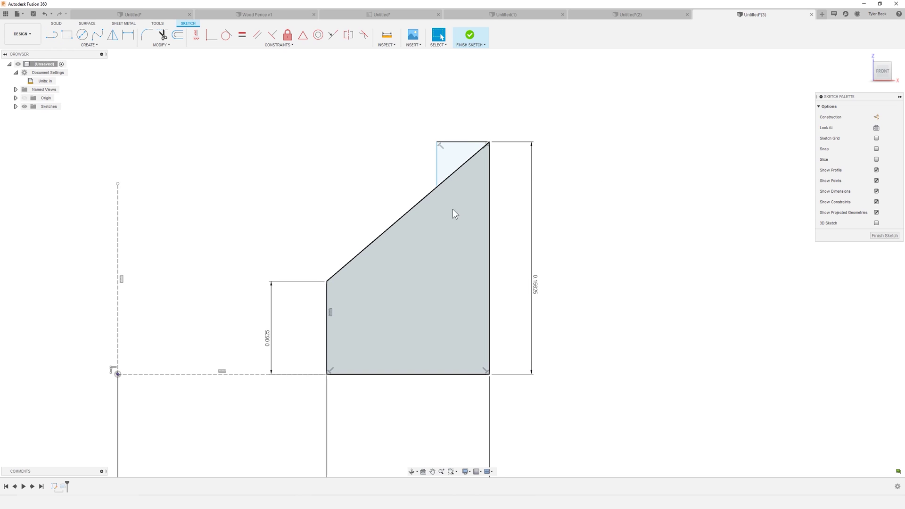
Replace the old diagonal with a new line from the short edge's top corner to the tall edge
{"action": "left_click", "coordinate": [421, 202]}
{"action": "key", "text": "Delete"}
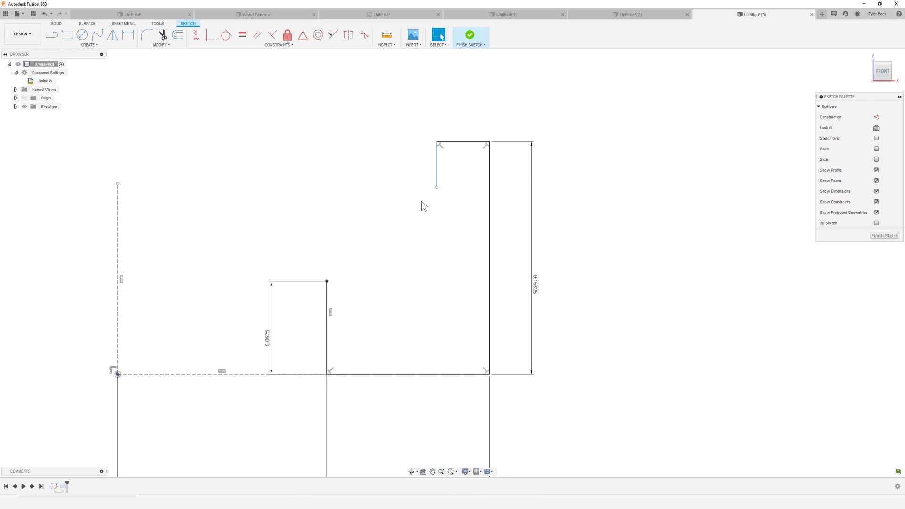
{"action": "key", "text": "l"}
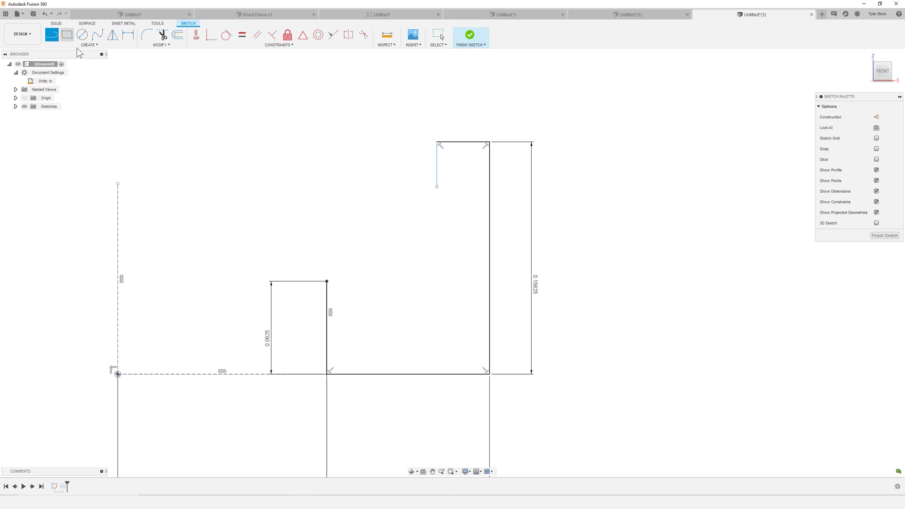
{"action": "left_click", "coordinate": [327, 282]}
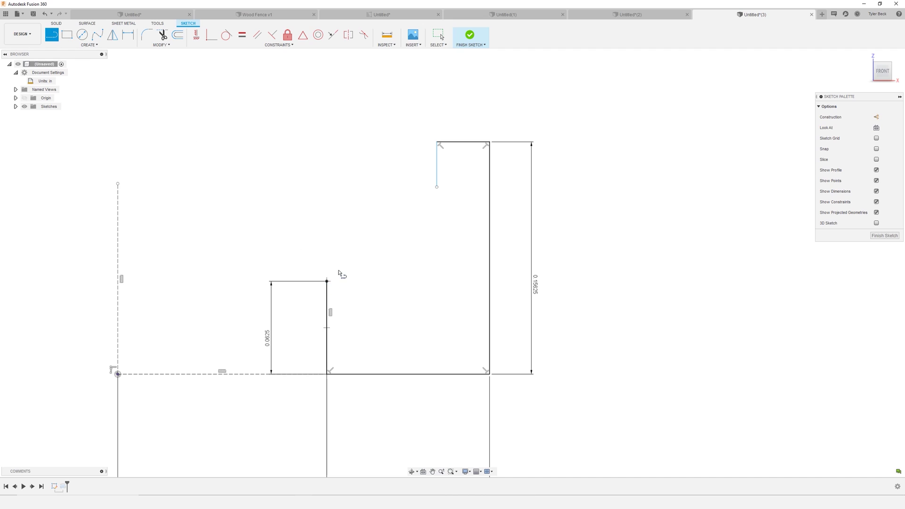
{"action": "left_click", "coordinate": [436, 188]}
{"action": "key", "text": "Escape"}
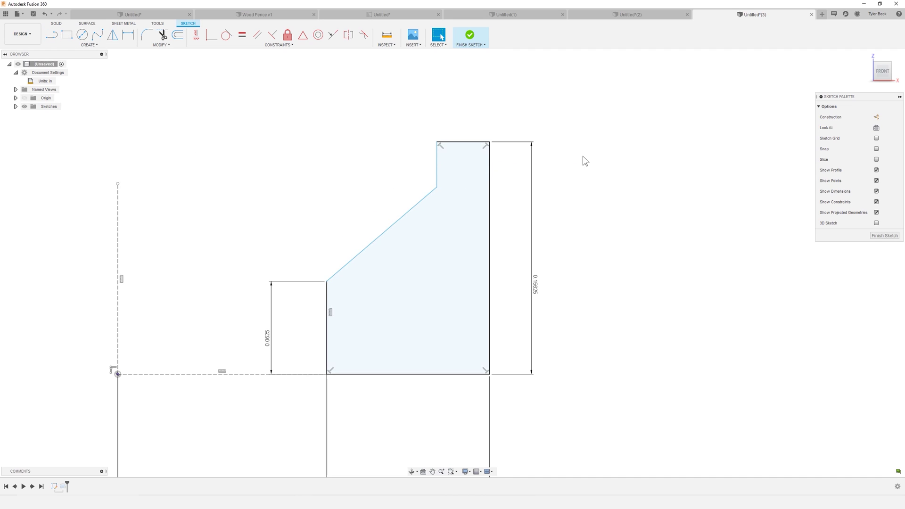
Set the top rim width to 0.0156 in and slide the diagonal's upper end down
{"action": "key", "text": "d"}
{"action": "left_click", "coordinate": [475, 142]}
{"action": "left_click", "coordinate": [473, 124]}
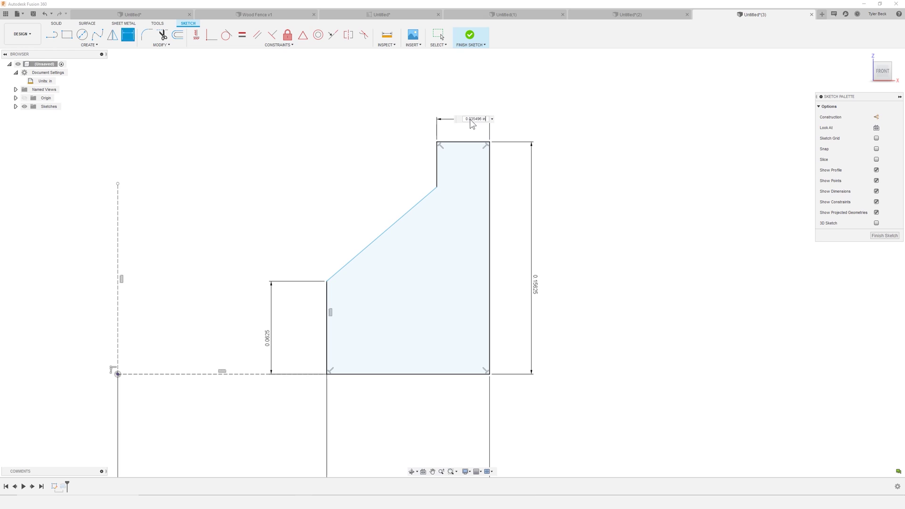
{"action": "type", "text": "0.0156"}
{"action": "key", "text": "Return"}
{"action": "key", "text": "Escape"}
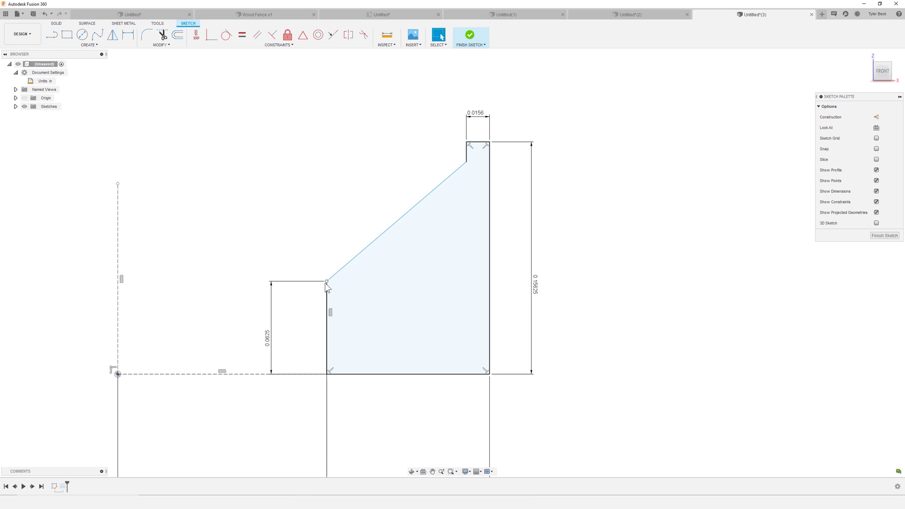
{"action": "mouse_move", "coordinate": [466, 161]}
{"action": "left_mouse_down"}
{"action": "mouse_move", "coordinate": [467, 250]}
{"action": "mouse_move", "coordinate": [466, 168]}
{"action": "left_mouse_up"}
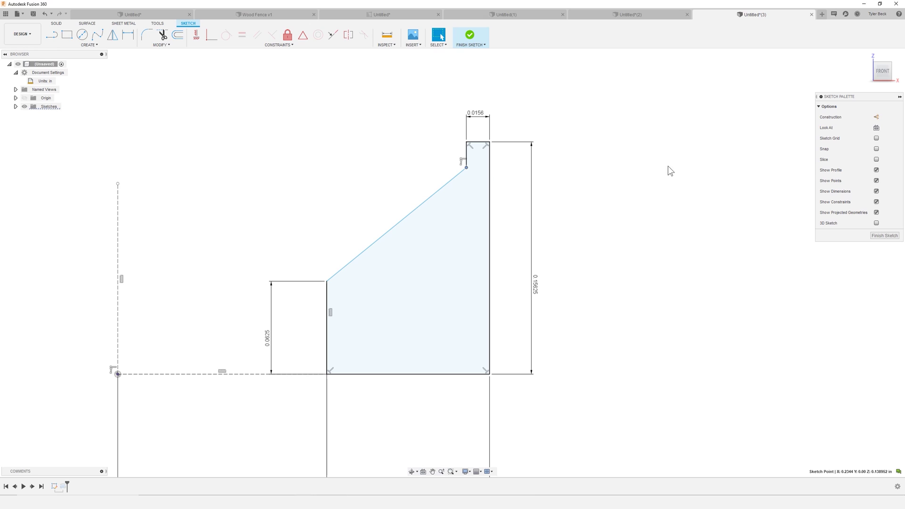
{"action": "key", "text": "Escape"}
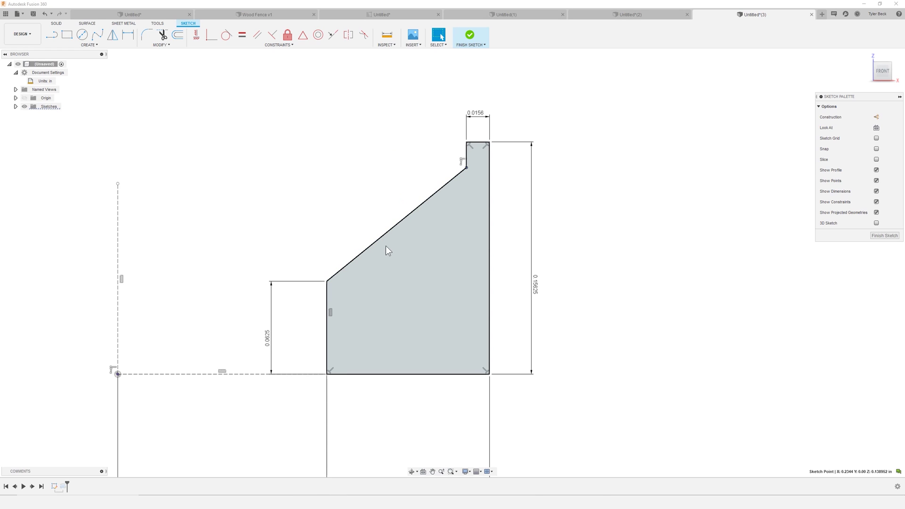
Draw a short horizontal construction line from the diagonal's lower corner
{"action": "left_click", "coordinate": [337, 278]}
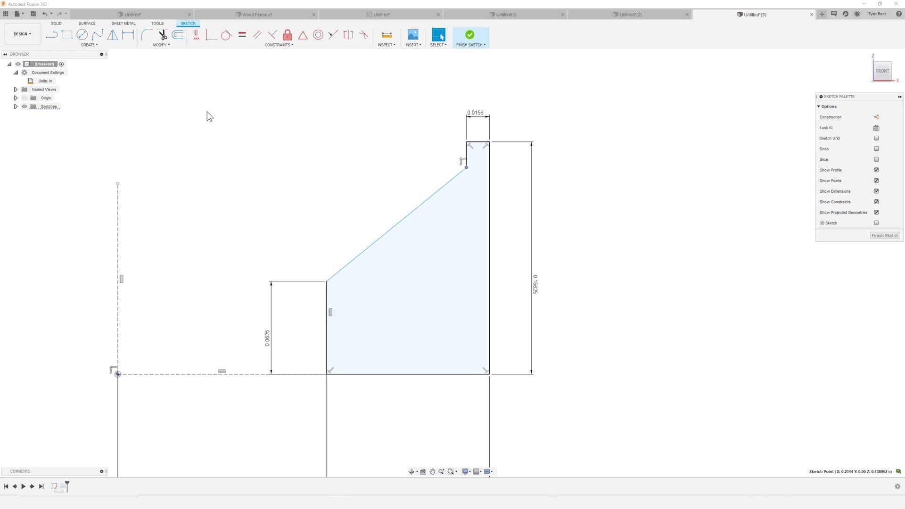
{"action": "left_click", "coordinate": [52, 34]}
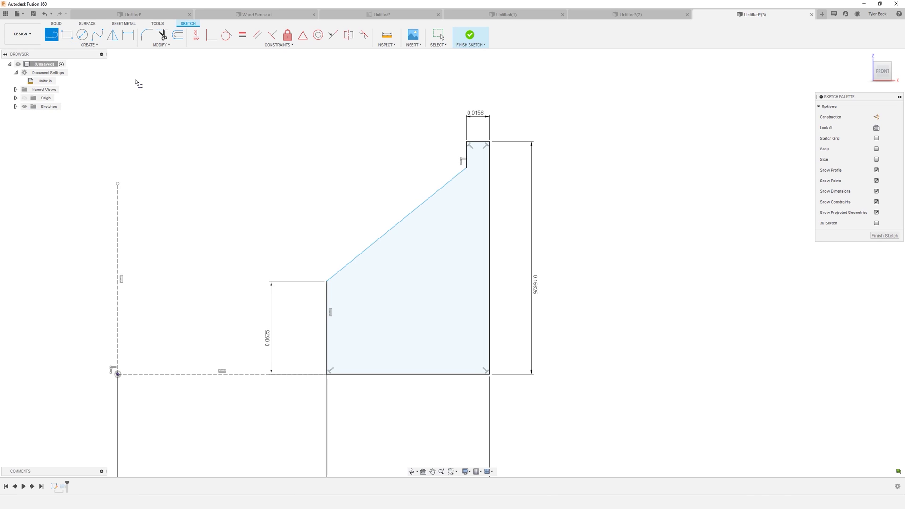
{"action": "left_click", "coordinate": [327, 281]}
{"action": "left_click", "coordinate": [368, 281]}
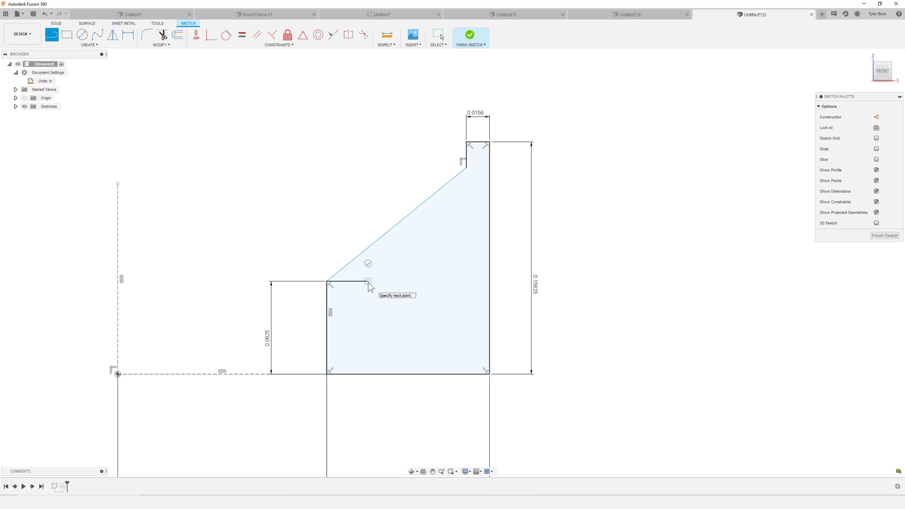
{"action": "key", "text": "Escape"}
{"action": "left_click", "coordinate": [356, 282]}
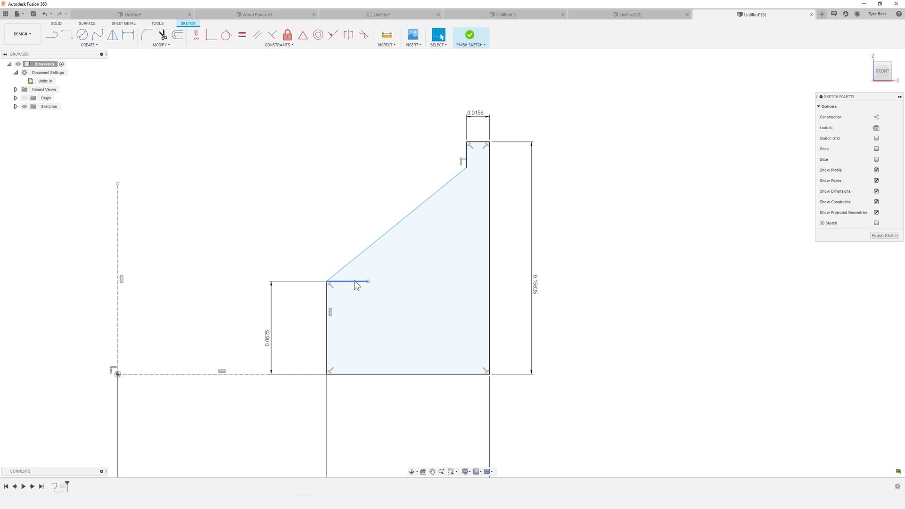
{"action": "key", "text": "x"}
{"action": "left_click", "coordinate": [335, 231]}
Dimension the angle between the construction line and the diagonal as 45°
{"action": "key", "text": "d"}
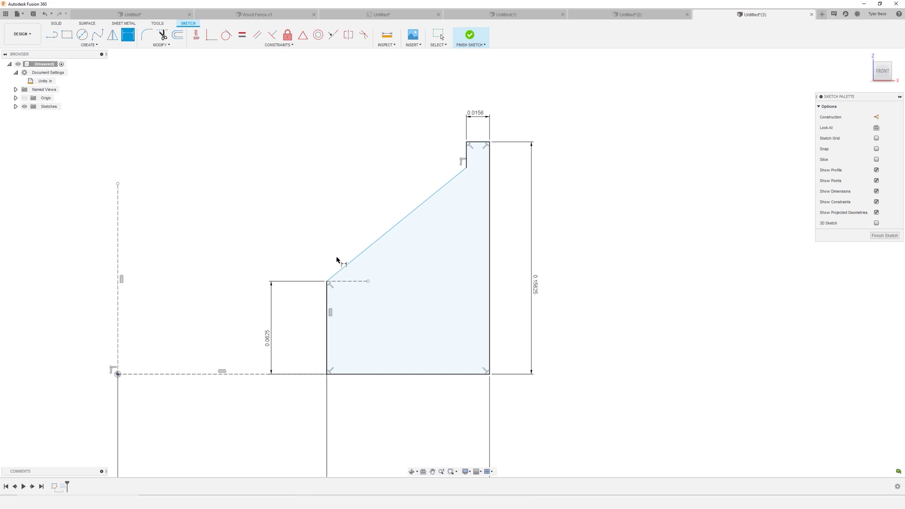
{"action": "left_click", "coordinate": [355, 282]}
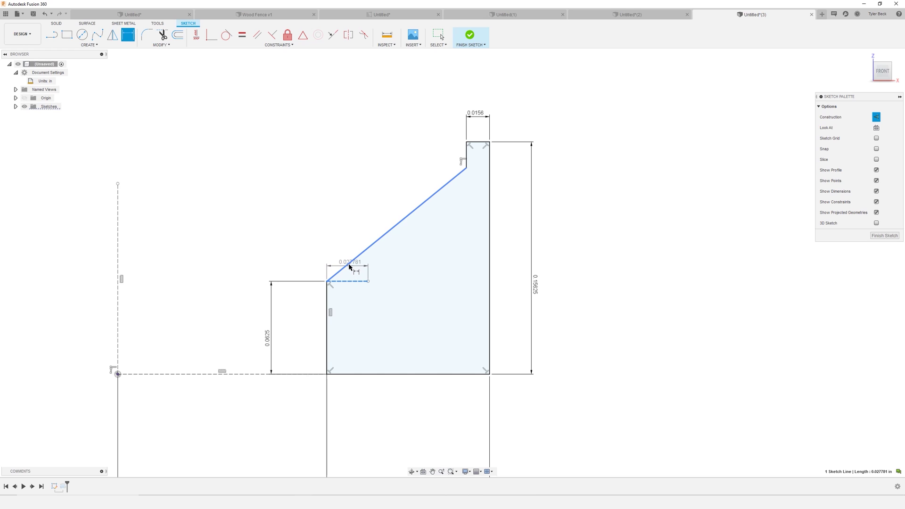
{"action": "left_click", "coordinate": [349, 267]}
{"action": "left_click", "coordinate": [351, 266]}
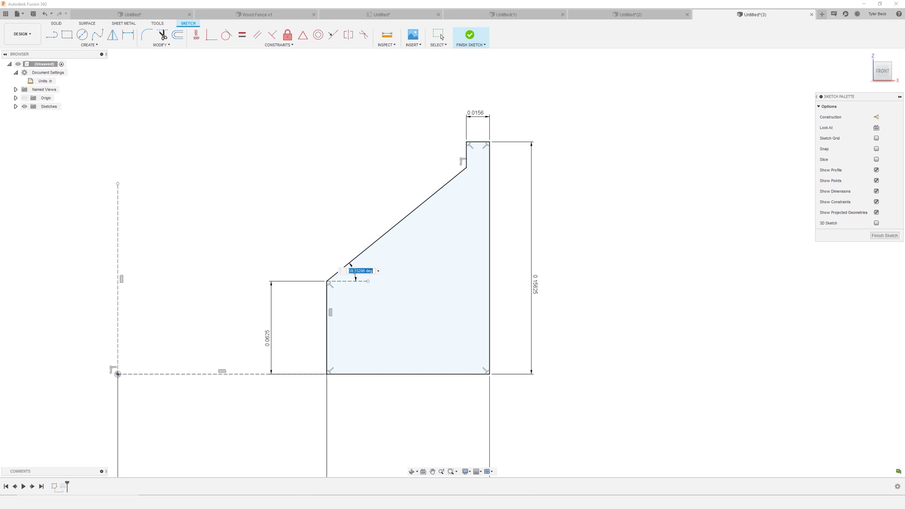
{"action": "type", "text": "45"}
{"action": "key", "text": "Return"}
{"action": "scroll", "coordinate": [478, 101], "scroll_direction": "up", "scroll_amount": 2}
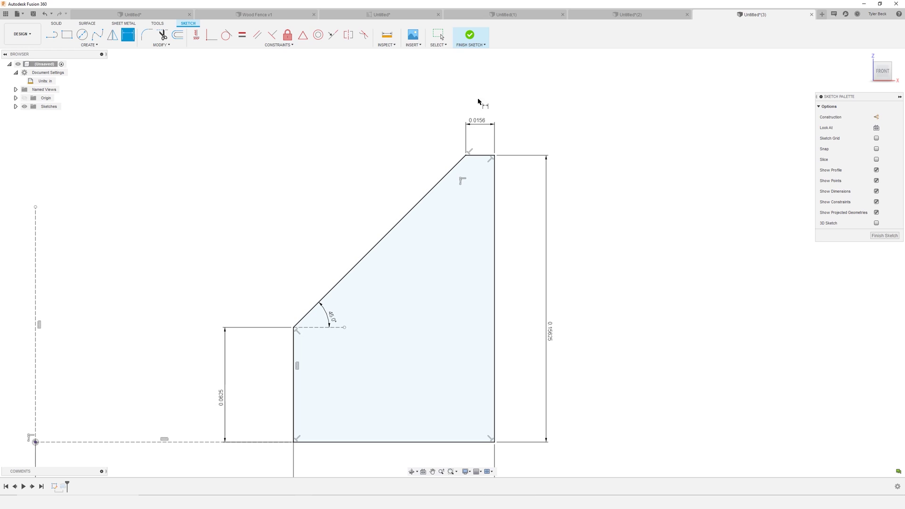
{"action": "key", "text": "Escape"}
{"action": "scroll", "coordinate": [466, 178], "scroll_direction": "down", "scroll_amount": 1}
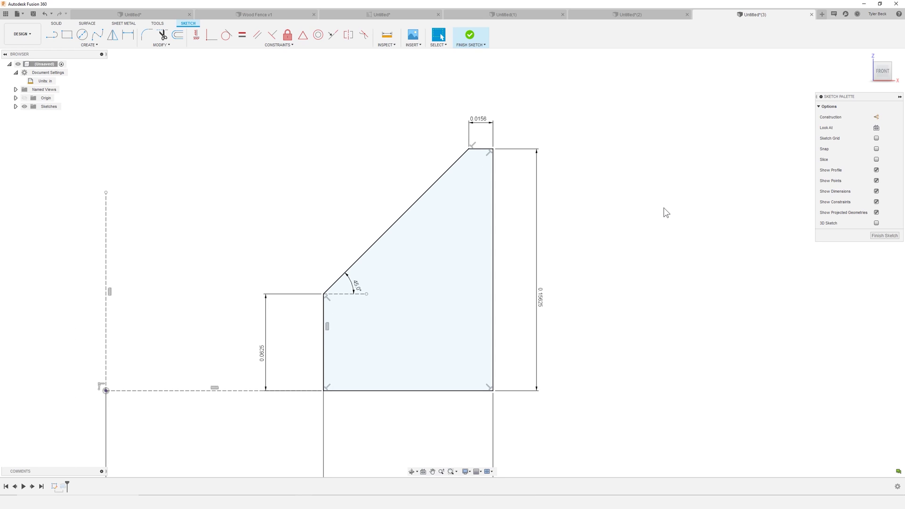
{"action": "scroll", "coordinate": [597, 252], "scroll_direction": "down", "scroll_amount": 1}
{"action": "scroll", "coordinate": [590, 262], "scroll_direction": "up", "scroll_amount": 1}
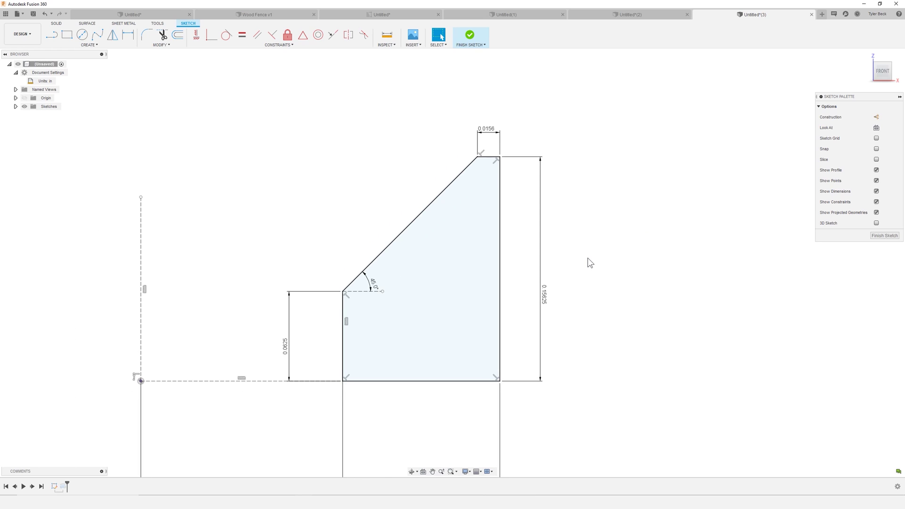
{"action": "scroll", "coordinate": [590, 262], "scroll_direction": "down", "scroll_amount": 1}
Finish the sketch and open the existing Revolve feature from the timeline for editing
{"action": "left_click", "coordinate": [470, 38]}
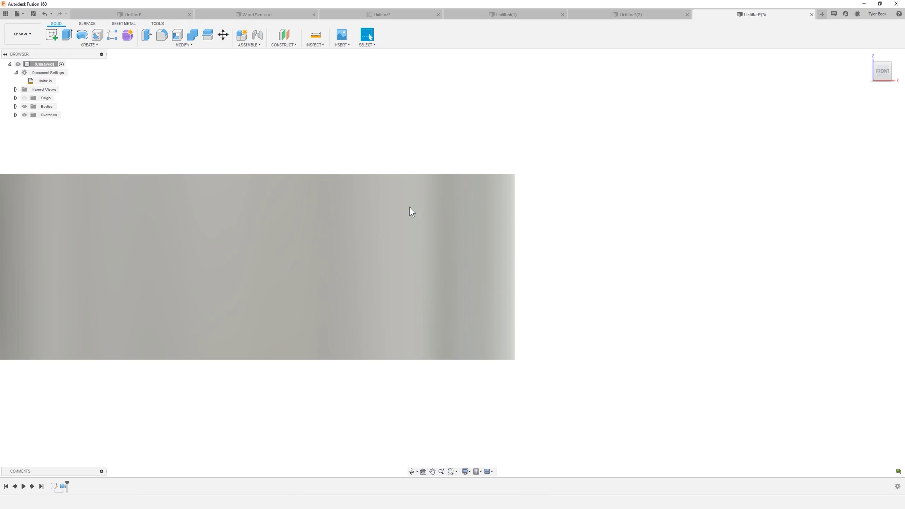
{"action": "right_click", "coordinate": [64, 486]}
{"action": "left_click", "coordinate": [50, 463]}
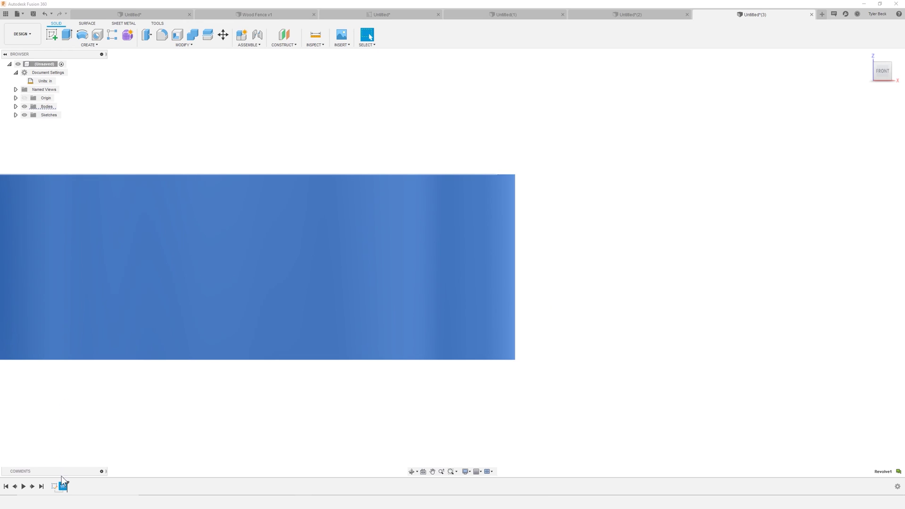
{"action": "right_click", "coordinate": [64, 487]}
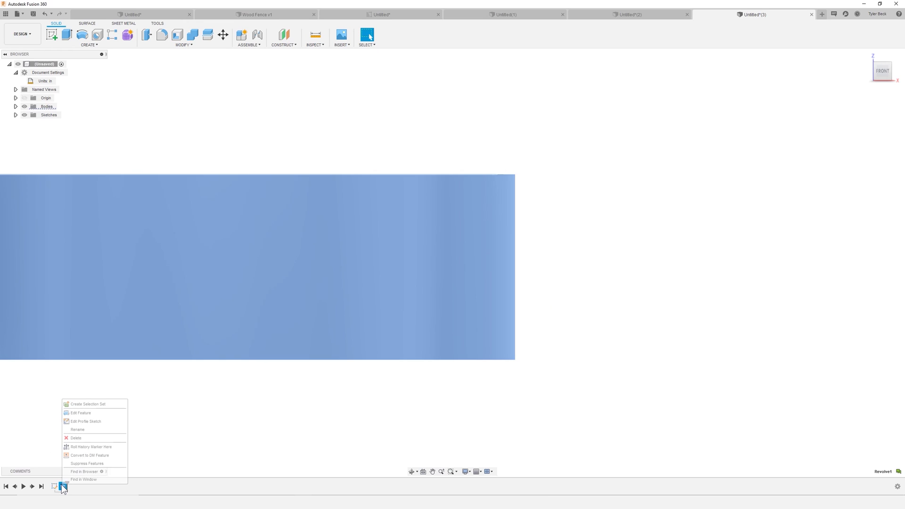
{"action": "left_click", "coordinate": [74, 418]}
Reselect the washer cross-section as profile and the dashed vertical axis, keeping the revolve at 360°
{"action": "middle_click_drag", "start_coordinate": [463, 344], "coordinate": [629, 337]}
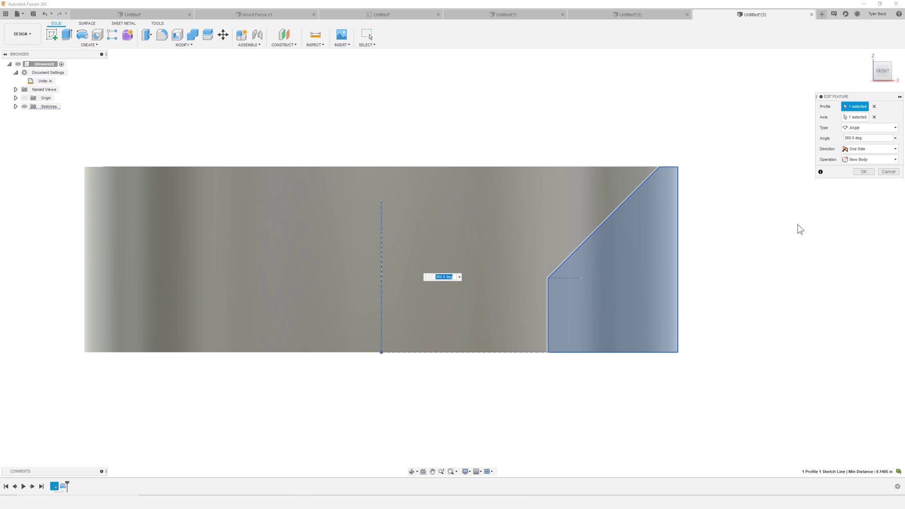
{"action": "left_click", "coordinate": [874, 106]}
{"action": "left_click", "coordinate": [875, 117]}
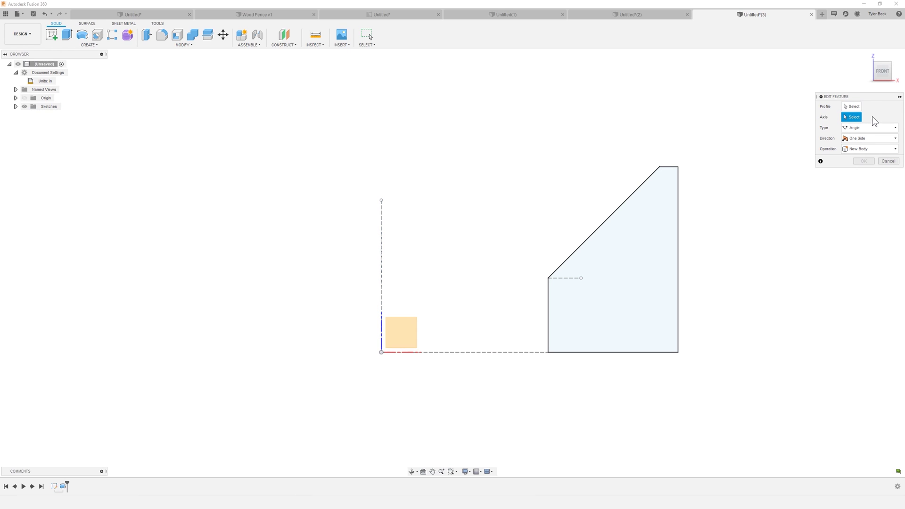
{"action": "left_click", "coordinate": [851, 106]}
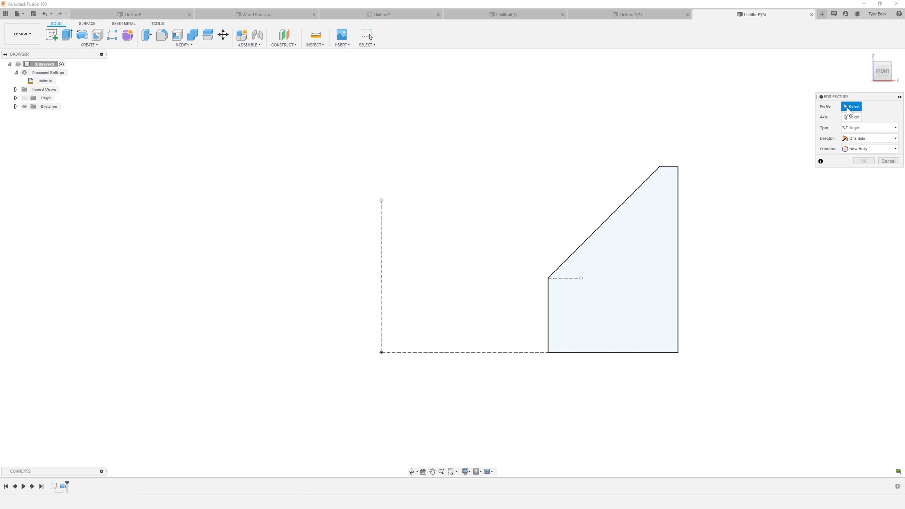
{"action": "left_click", "coordinate": [641, 232]}
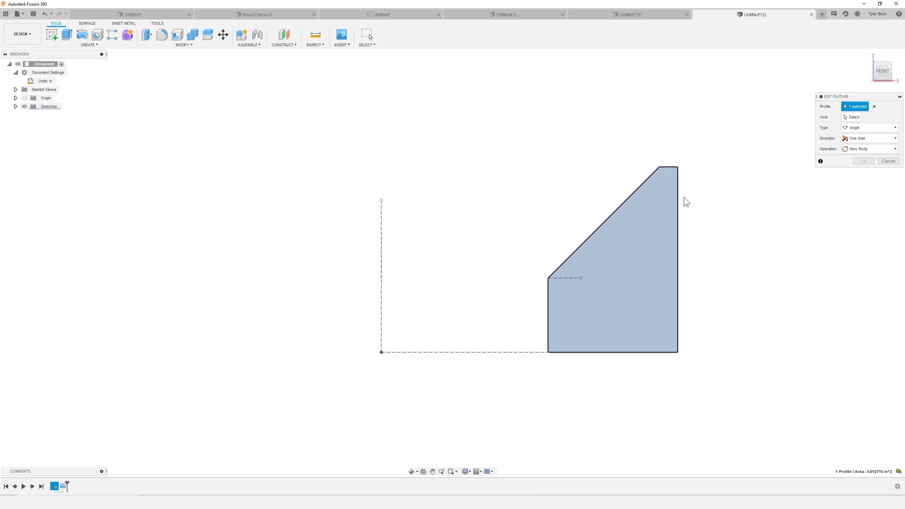
{"action": "left_click", "coordinate": [845, 118]}
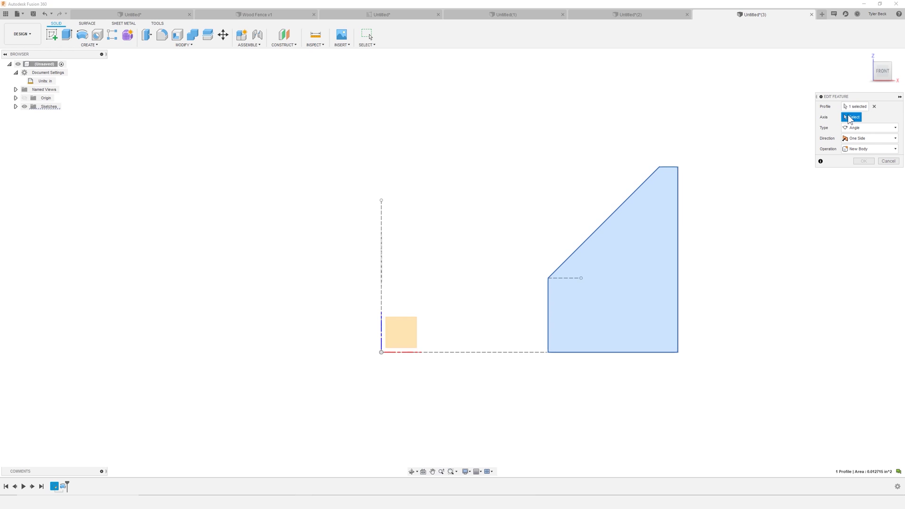
{"action": "left_click", "coordinate": [382, 266]}
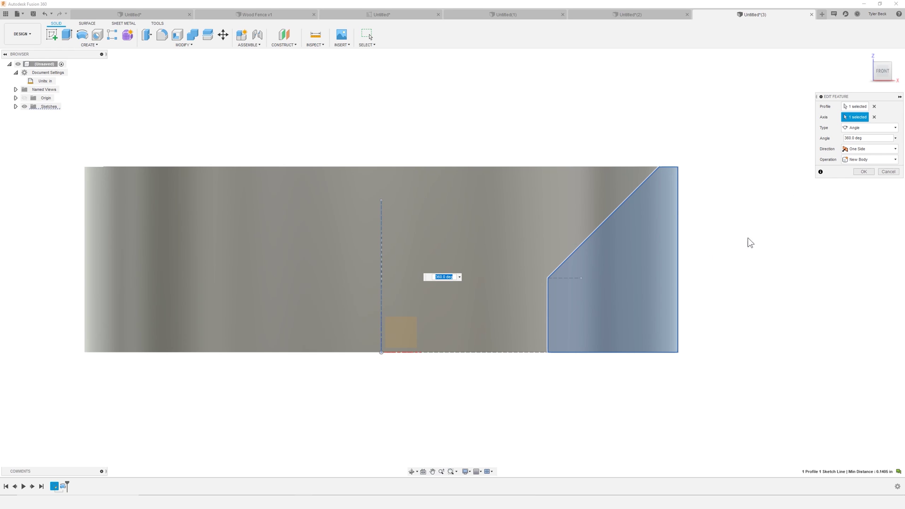
{"action": "middle_click_drag", "start_coordinate": [709, 265], "coordinate": [736, 281]}
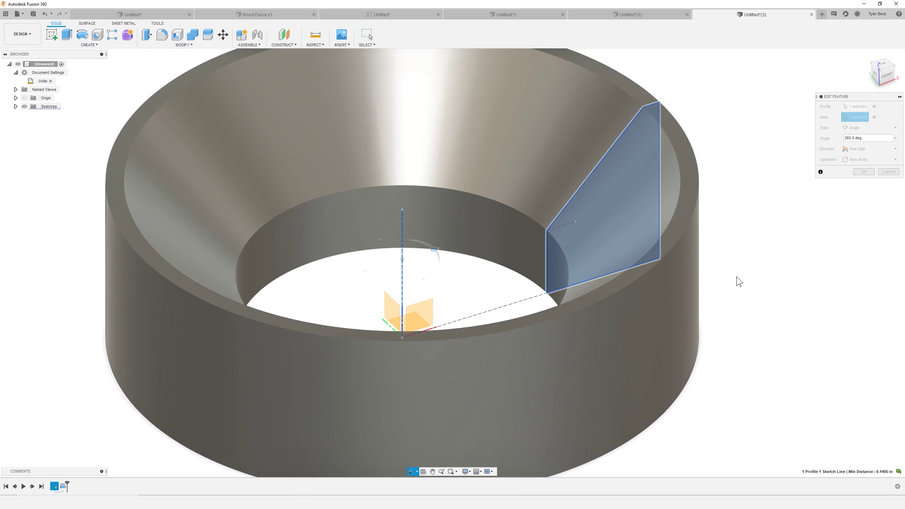
{"action": "scroll", "coordinate": [718, 293], "scroll_direction": "down", "scroll_amount": 2}
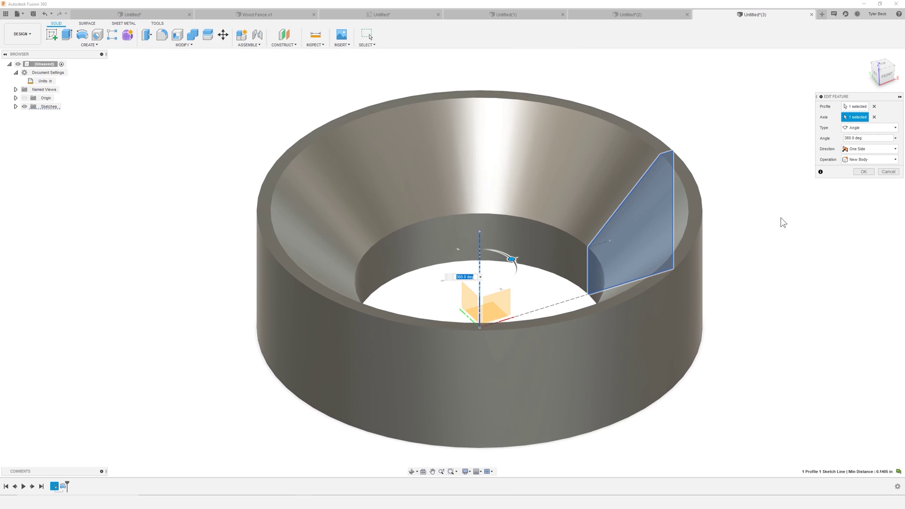
{"action": "left_click", "coordinate": [863, 172]}
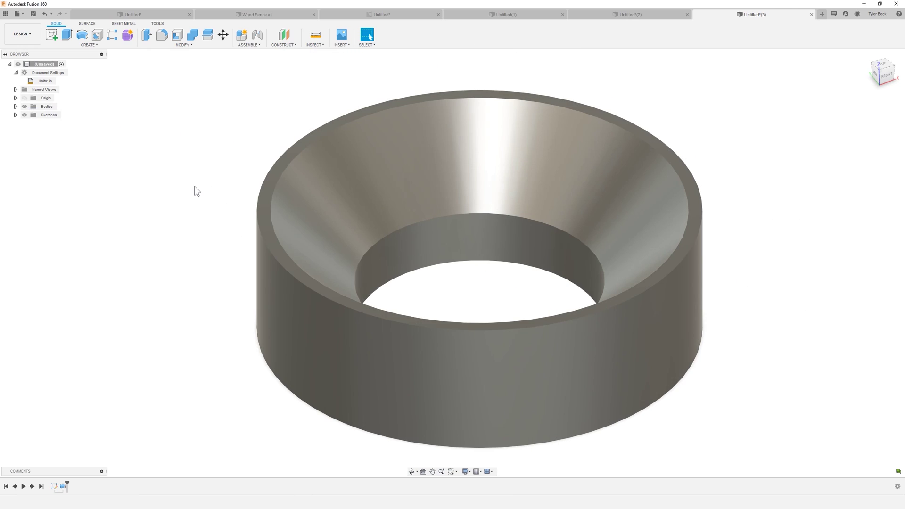